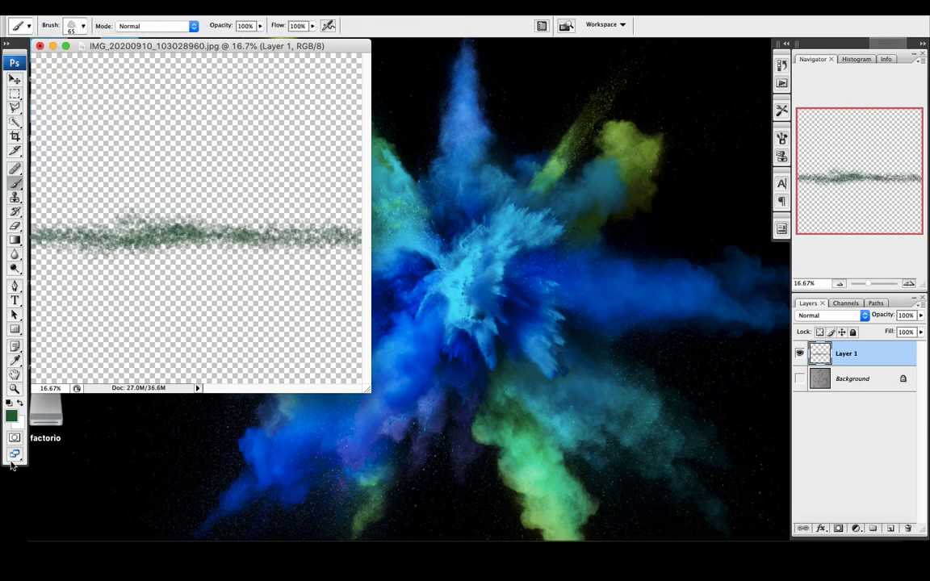
# Step: Choose brown as the foreground colour and paint two winding path edges from the green horizon line down to the canvas edge
pyautogui.click(11, 416)
pyautogui.click(767, 106)
pyautogui.click(11, 416)
pyautogui.click(645, 268)
pyautogui.click(764, 105)
pyautogui.moveTo(218, 216)
pyautogui.mouseDown()
pyautogui.moveTo(263, 315)
pyautogui.moveTo(315, 379)
pyautogui.mouseUp()
pyautogui.moveTo(117, 216); pyautogui.dragTo(142, 375)
# Step: Sample the green of the horizon line and brush broad horizontal streaks across the empty area above it
pyautogui.click(14, 363)
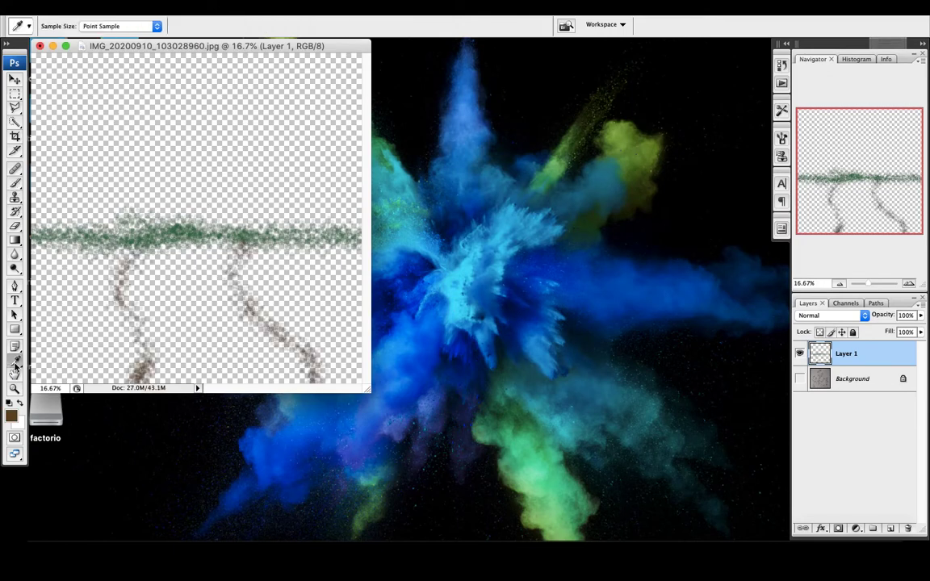
pyautogui.click(188, 234)
pyautogui.click(13, 185)
pyautogui.moveTo(52, 225); pyautogui.dragTo(161, 240)
pyautogui.moveTo(59, 194); pyautogui.dragTo(182, 187)
pyautogui.moveTo(194, 123)
pyautogui.mouseDown()
pyautogui.moveTo(354, 114)
pyautogui.moveTo(222, 116)
pyautogui.mouseUp()
pyautogui.moveTo(218, 81)
pyautogui.mouseDown()
pyautogui.moveTo(39, 87)
pyautogui.moveTo(95, 58)
pyautogui.mouseUp()
pyautogui.moveTo(128, 120)
pyautogui.mouseDown()
pyautogui.moveTo(4, 125)
pyautogui.moveTo(218, 154)
pyautogui.moveTo(222, 212)
pyautogui.moveTo(323, 200)
pyautogui.mouseUp()
pyautogui.moveTo(297, 155)
pyautogui.mouseDown()
pyautogui.moveTo(101, 153)
pyautogui.moveTo(266, 162)
pyautogui.moveTo(323, 97)
pyautogui.moveTo(113, 85)
pyautogui.mouseUp()
pyautogui.moveTo(171, 71)
pyautogui.mouseDown()
pyautogui.moveTo(57, 113)
pyautogui.moveTo(161, 107)
pyautogui.mouseUp()
# Step: Choose a slightly brighter green and brush over the gaps between the dark green streaks
pyautogui.click(11, 416)
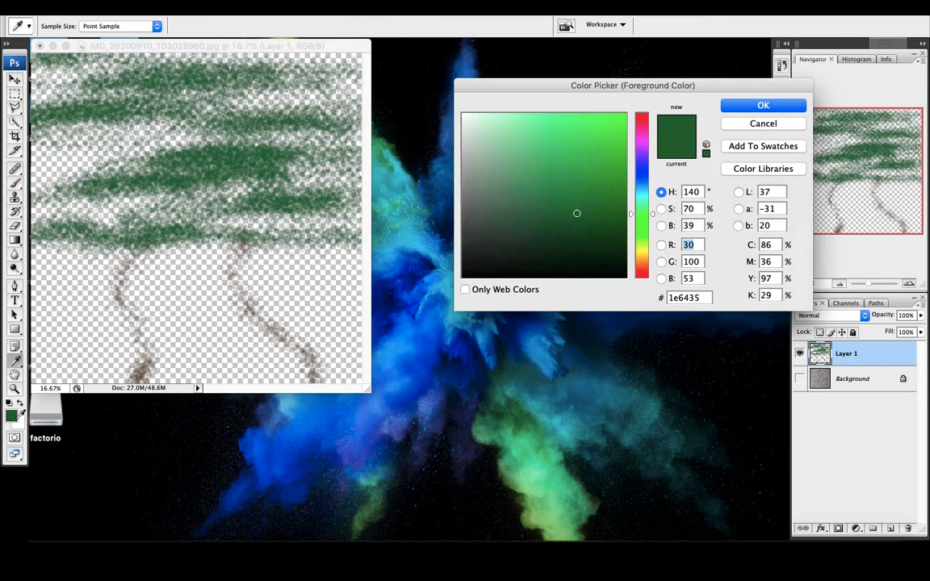
pyautogui.click(562, 182)
pyautogui.click(756, 104)
pyautogui.moveTo(242, 126)
pyautogui.mouseDown()
pyautogui.moveTo(89, 145)
pyautogui.moveTo(298, 127)
pyautogui.moveTo(194, 78)
pyautogui.moveTo(48, 71)
pyautogui.moveTo(122, 85)
pyautogui.mouseUp()
pyautogui.moveTo(310, 147); pyautogui.dragTo(165, 161)
pyautogui.moveTo(315, 174)
pyautogui.mouseDown()
pyautogui.moveTo(218, 226)
pyautogui.moveTo(64, 178)
pyautogui.moveTo(49, 208)
pyautogui.mouseUp()
# Step: Choose a light green and layer horizontal strokes across the whole foliage area above the horizon
pyautogui.click(11, 416)
pyautogui.click(557, 117)
pyautogui.click(545, 139)
pyautogui.click(737, 109)
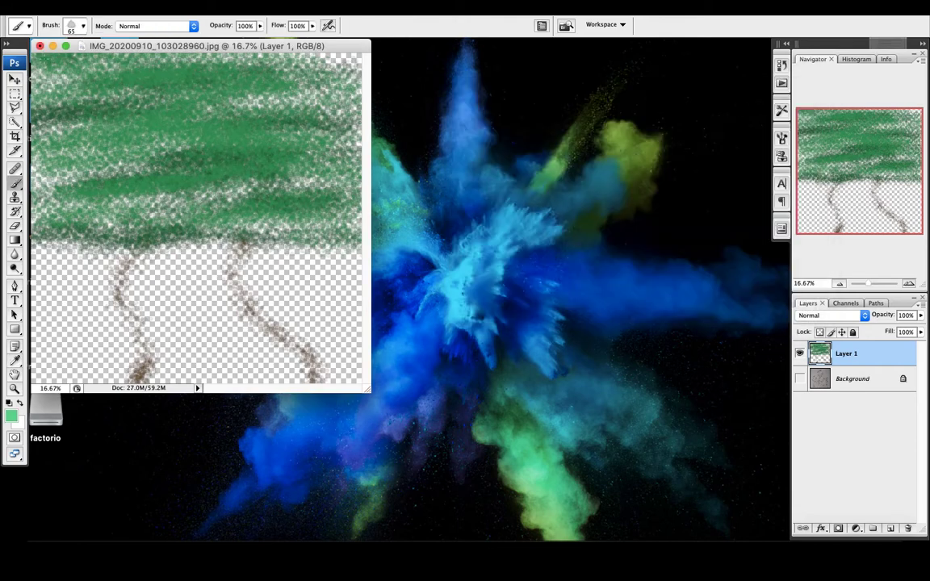
pyautogui.moveTo(55, 85); pyautogui.dragTo(342, 65)
pyautogui.moveTo(349, 153)
pyautogui.mouseDown()
pyautogui.moveTo(133, 136)
pyautogui.moveTo(310, 190)
pyautogui.moveTo(121, 141)
pyautogui.moveTo(234, 122)
pyautogui.moveTo(315, 158)
pyautogui.mouseUp()
pyautogui.moveTo(294, 222); pyautogui.dragTo(323, 220)
# Step: Choose the bright green #68fd99 and brush highlights across the foliage background
pyautogui.click(12, 415)
pyautogui.click(563, 116)
pyautogui.click(739, 108)
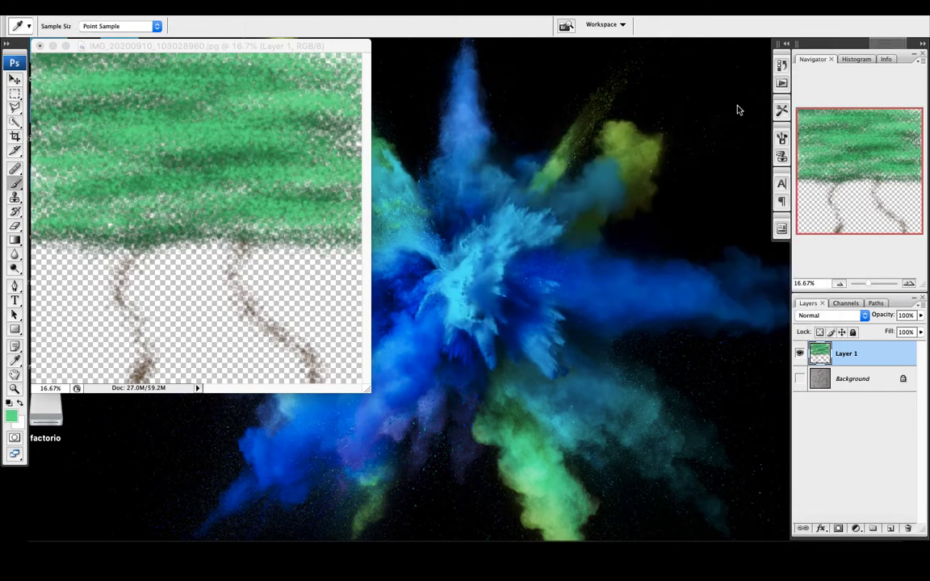
pyautogui.moveTo(133, 90); pyautogui.dragTo(419, 66)
pyautogui.moveTo(294, 101)
pyautogui.mouseDown()
pyautogui.moveTo(202, 121)
pyautogui.moveTo(49, 101)
pyautogui.moveTo(153, 154)
pyautogui.moveTo(290, 198)
pyautogui.moveTo(303, 232)
pyautogui.moveTo(311, 137)
pyautogui.moveTo(60, 115)
pyautogui.moveTo(81, 76)
pyautogui.moveTo(109, 211)
pyautogui.moveTo(6, 168)
pyautogui.mouseUp()
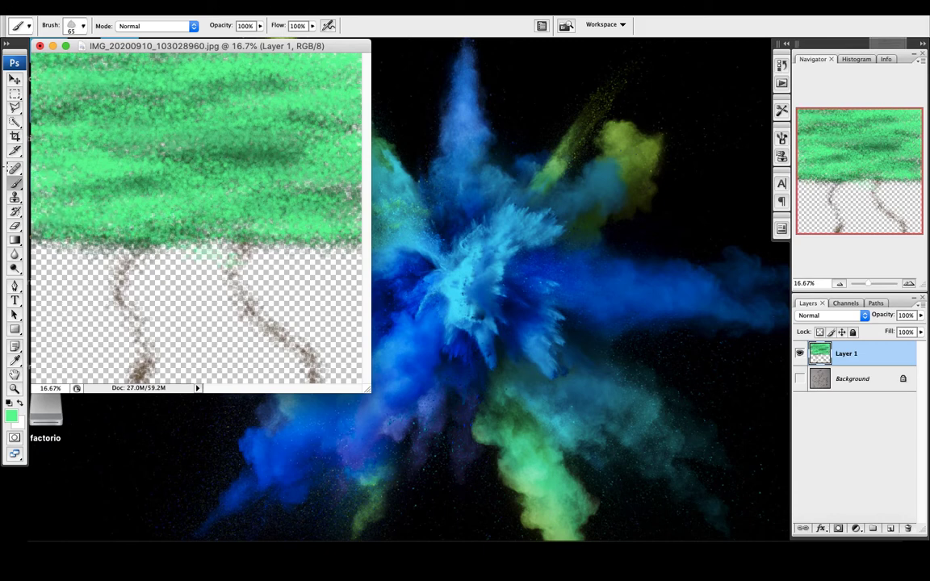
# Step: Add a new layer and paint the ground on both sides of the path in brown
pyautogui.click(891, 528)
pyautogui.click(11, 416)
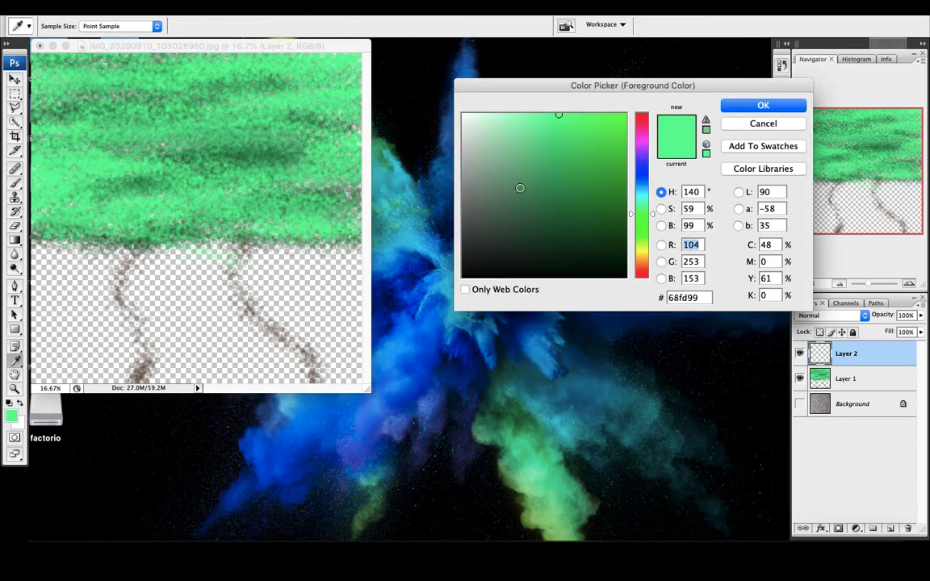
pyautogui.click(255, 305)
pyautogui.press('Return')
pyautogui.moveTo(121, 231)
pyautogui.mouseDown()
pyautogui.moveTo(32, 243)
pyautogui.moveTo(114, 329)
pyautogui.moveTo(48, 306)
pyautogui.moveTo(81, 247)
pyautogui.moveTo(48, 339)
pyautogui.moveTo(97, 295)
pyautogui.mouseUp()
pyautogui.moveTo(242, 251)
pyautogui.mouseDown()
pyautogui.moveTo(323, 262)
pyautogui.moveTo(210, 271)
pyautogui.moveTo(323, 339)
pyautogui.moveTo(238, 317)
pyautogui.moveTo(318, 323)
pyautogui.mouseUp()
# Step: Choose the darker brown #836028 and add strokes to the ground on both sides of the path
pyautogui.click(11, 416)
pyautogui.click(576, 193)
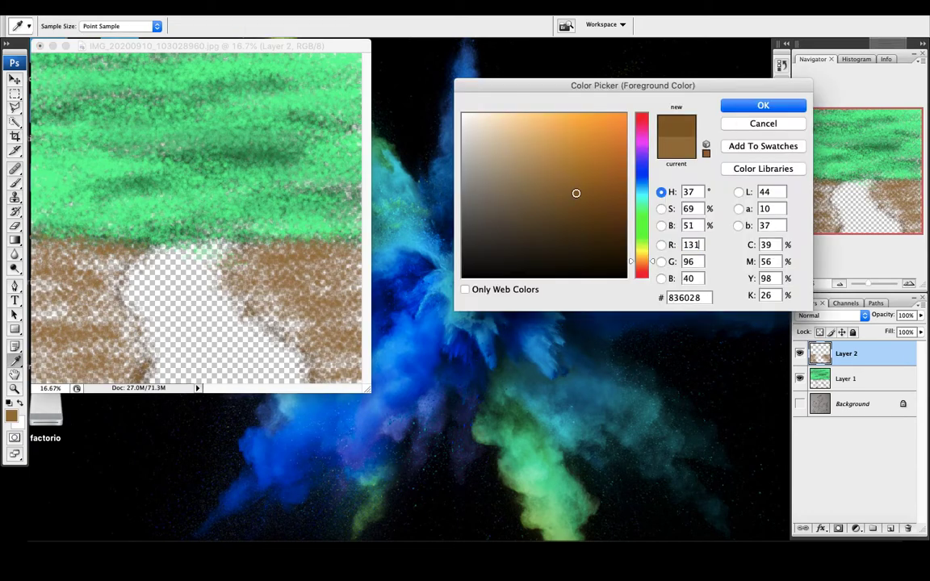
pyautogui.press('Return')
pyautogui.moveTo(315, 255)
pyautogui.mouseDown()
pyautogui.moveTo(245, 271)
pyautogui.moveTo(291, 279)
pyautogui.moveTo(275, 243)
pyautogui.moveTo(323, 343)
pyautogui.mouseUp()
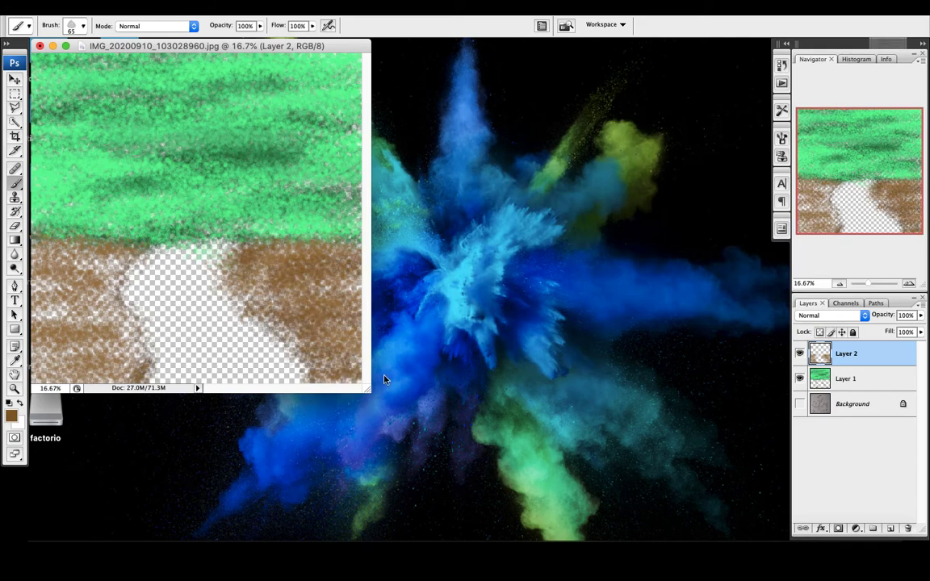
pyautogui.moveTo(67, 256)
pyautogui.mouseDown()
pyautogui.moveTo(81, 222)
pyautogui.moveTo(129, 331)
pyautogui.moveTo(81, 245)
pyautogui.mouseUp()
# Step: Choose a deeper brown and fill in the remaining gaps in the ground on both sides of the path
pyautogui.click(11, 416)
pyautogui.click(560, 207)
pyautogui.click(763, 105)
pyautogui.moveTo(230, 279)
pyautogui.mouseDown()
pyautogui.moveTo(363, 248)
pyautogui.moveTo(267, 315)
pyautogui.moveTo(242, 262)
pyautogui.moveTo(291, 235)
pyautogui.mouseUp()
pyautogui.moveTo(36, 274)
pyautogui.mouseDown()
pyautogui.moveTo(81, 274)
pyautogui.moveTo(125, 214)
pyautogui.mouseUp()
pyautogui.moveTo(96, 246)
pyautogui.mouseDown()
pyautogui.moveTo(102, 367)
pyautogui.moveTo(111, 305)
pyautogui.moveTo(61, 315)
pyautogui.mouseUp()
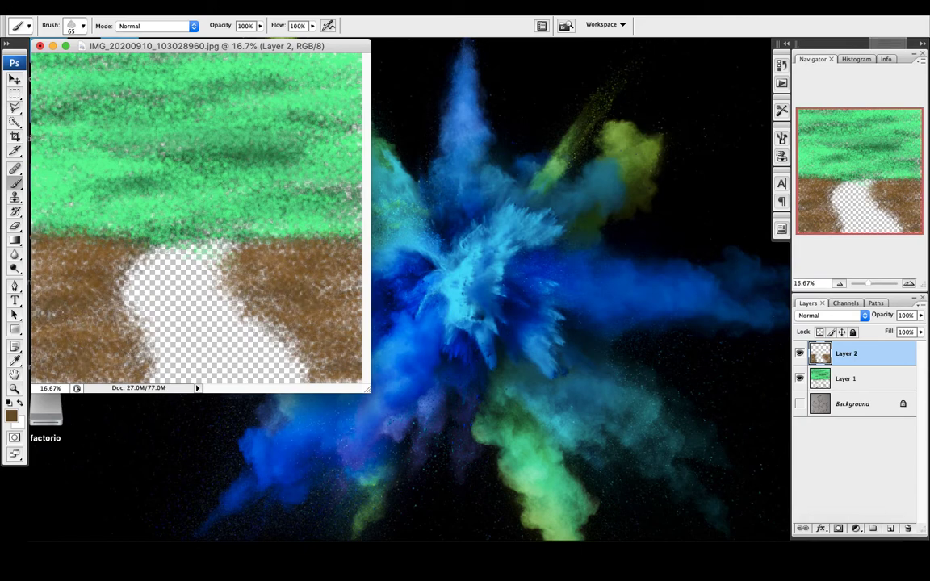
# Step: Add another new layer, return to Layer 2 and shade the path edges with a very dark brown
pyautogui.click(890, 529)
pyautogui.click(874, 378)
pyautogui.click(12, 415)
pyautogui.click(564, 230)
pyautogui.click(763, 105)
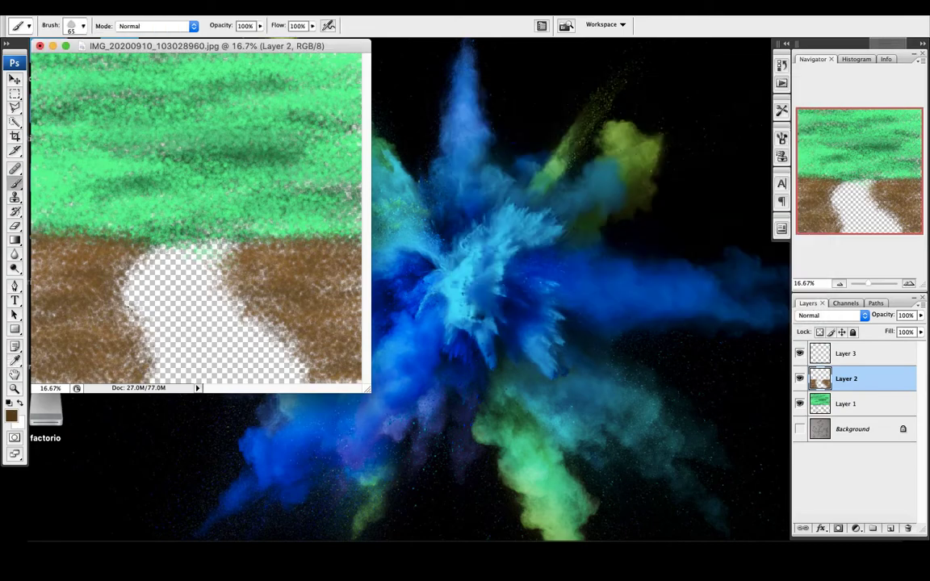
pyautogui.moveTo(230, 257); pyautogui.dragTo(277, 334)
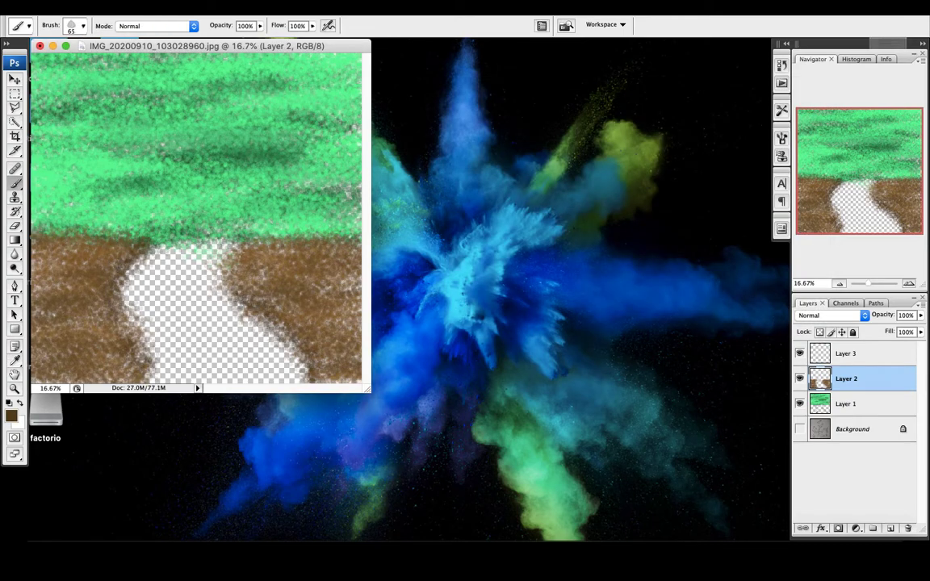
# Step: On Layer 3, paint faint vertical tree trunks over the foliage in green #41c86e
pyautogui.click(873, 360)
pyautogui.click(11, 416)
pyautogui.click(89, 198)
pyautogui.click(573, 150)
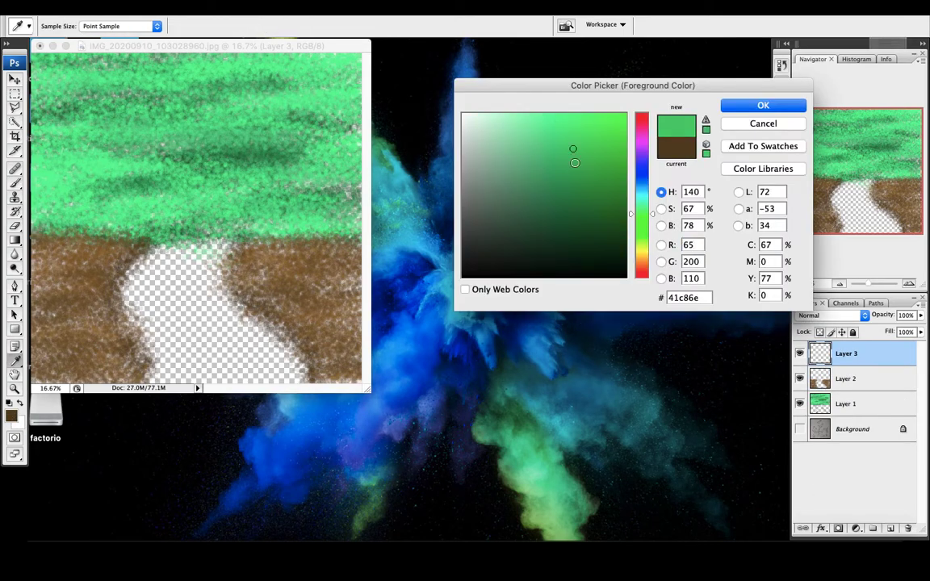
pyautogui.click(763, 105)
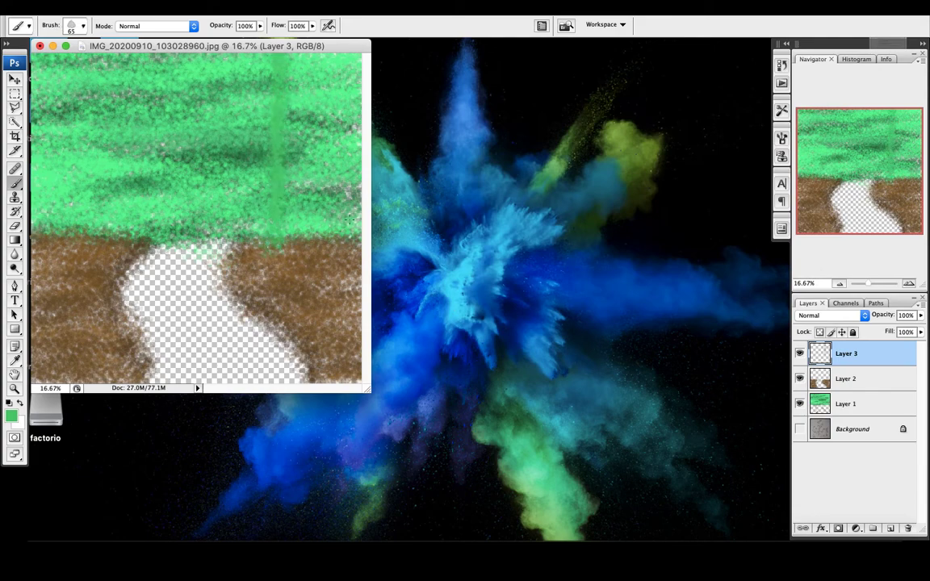
pyautogui.moveTo(333, 58); pyautogui.dragTo(333, 234)
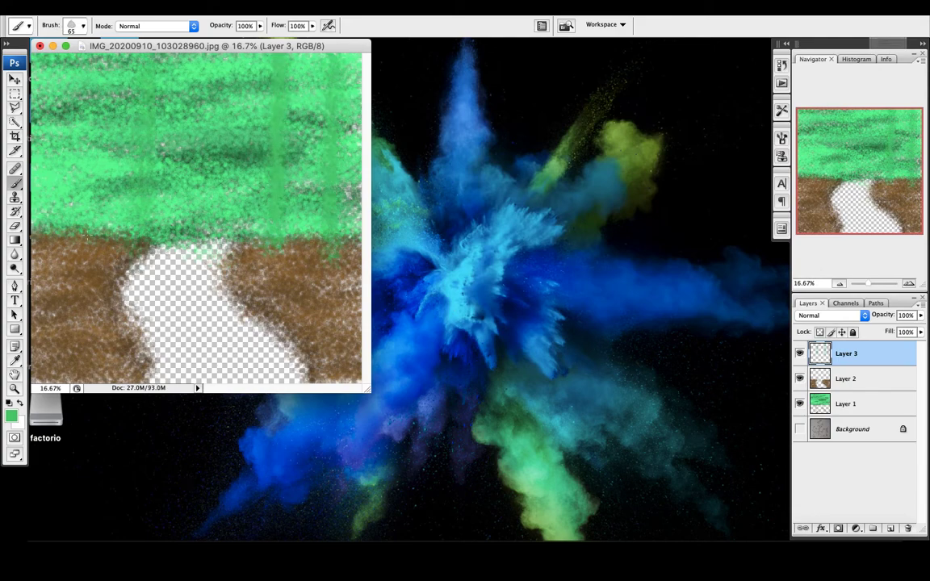
# Step: Choose the darker green #0f9e3f and paint five vertical tree trunks on both sides of the path
pyautogui.press('super+equal')
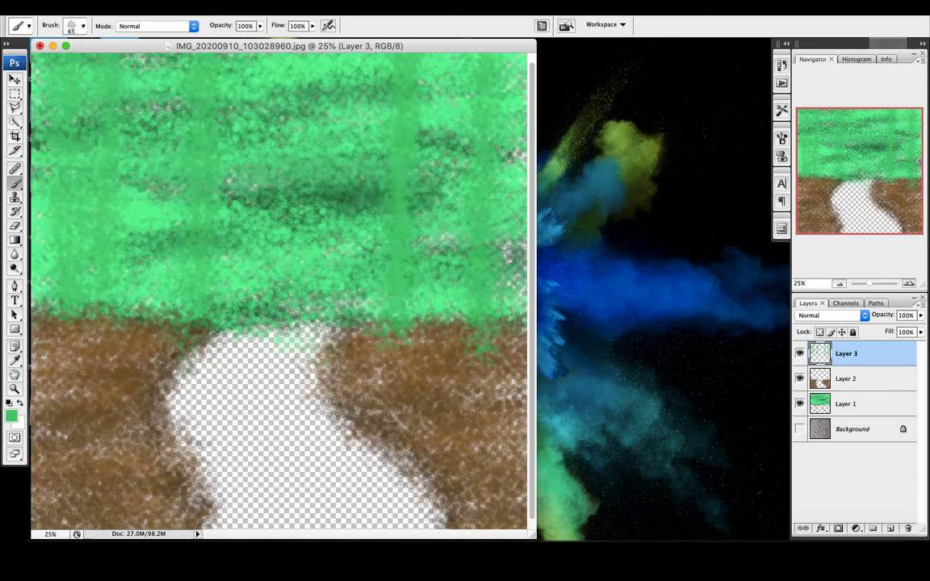
pyautogui.click(12, 415)
pyautogui.click(596, 178)
pyautogui.moveTo(596, 177); pyautogui.dragTo(610, 176)
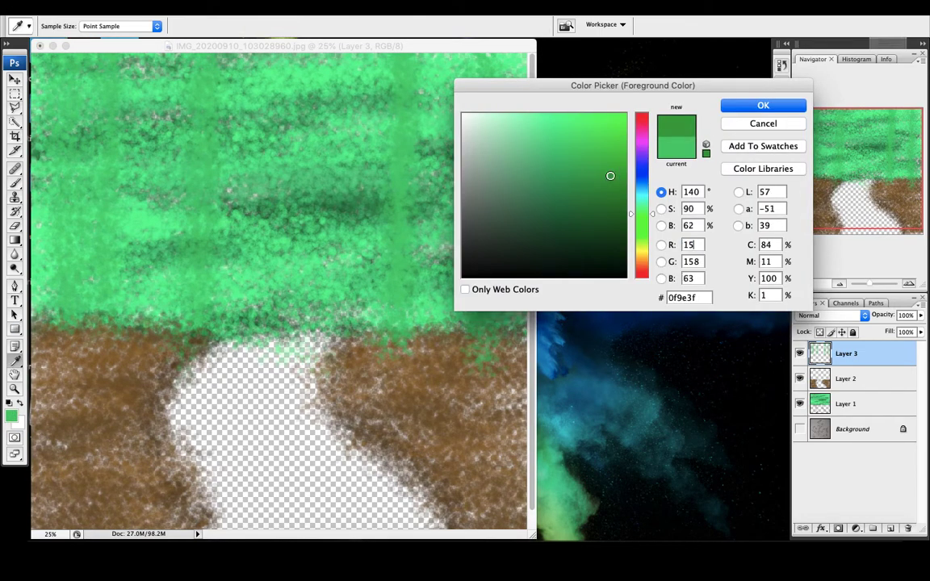
pyautogui.click(763, 105)
pyautogui.moveTo(440, 349)
pyautogui.mouseDown()
pyautogui.moveTo(435, 159)
pyautogui.moveTo(436, 357)
pyautogui.mouseUp()
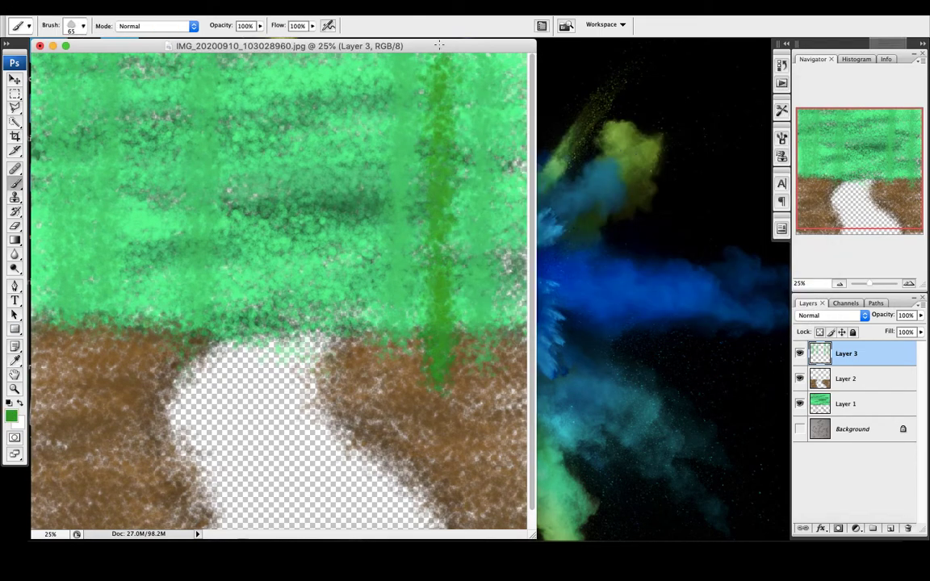
pyautogui.moveTo(512, 242)
pyautogui.mouseDown()
pyautogui.moveTo(494, 145)
pyautogui.moveTo(495, 52)
pyautogui.mouseUp()
pyautogui.moveTo(366, 126)
pyautogui.mouseDown()
pyautogui.moveTo(358, 243)
pyautogui.moveTo(359, 52)
pyautogui.mouseUp()
pyautogui.moveTo(153, 323)
pyautogui.mouseDown()
pyautogui.moveTo(161, 81)
pyautogui.moveTo(142, 307)
pyautogui.mouseUp()
pyautogui.moveTo(84, 379); pyautogui.dragTo(92, 50)
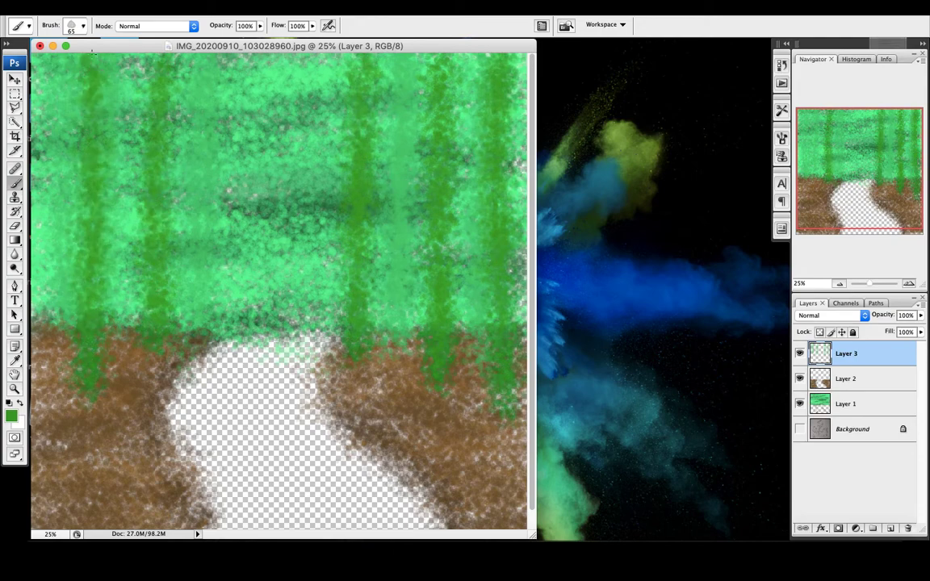
# Step: Choose a darker green and paint thicker, longer tree trunks on the right side of the path
pyautogui.click(11, 416)
pyautogui.click(594, 197)
pyautogui.click(748, 105)
pyautogui.moveTo(410, 402); pyautogui.dragTo(419, 56)
pyautogui.moveTo(420, 57); pyautogui.dragTo(410, 404)
pyautogui.scroll(-1, 413, 396)
pyautogui.rightClick(485, 481)
pyautogui.moveTo(489, 481); pyautogui.dragTo(479, 219)
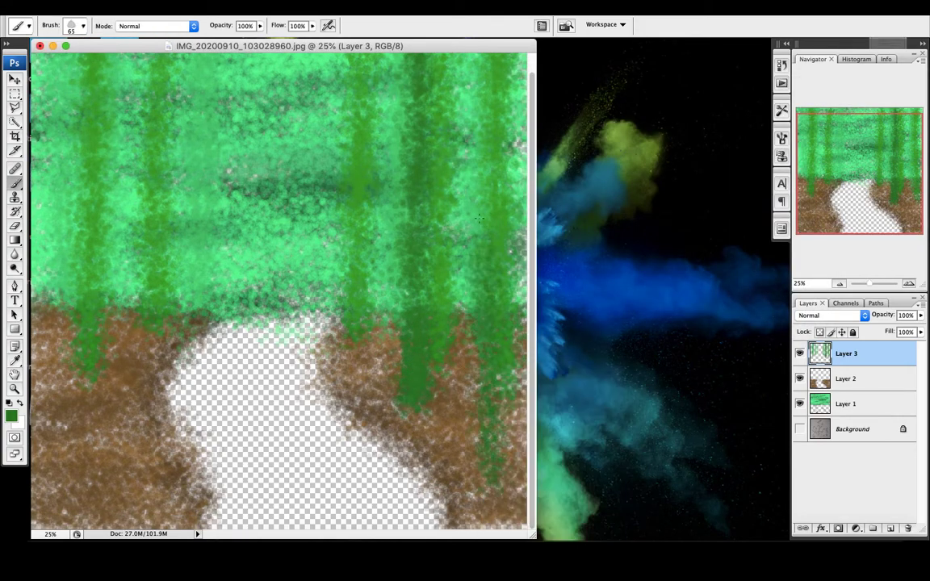
pyautogui.moveTo(432, 50); pyautogui.dragTo(428, 416)
pyautogui.moveTo(470, 374); pyautogui.dragTo(468, 186)
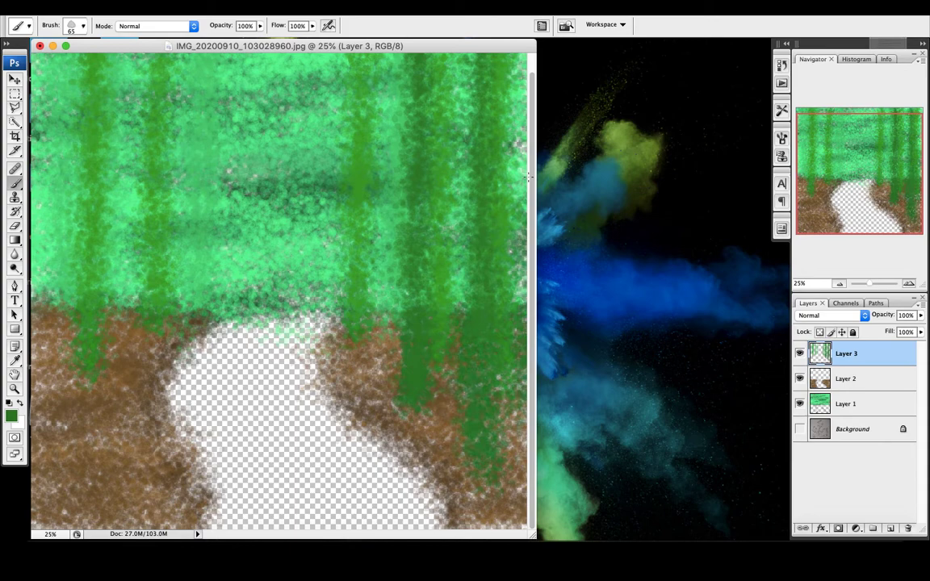
pyautogui.moveTo(527, 177); pyautogui.dragTo(530, 273)
# Step: Paint matching darker green tree trunks on the left side of the path
pyautogui.moveTo(46, 385)
pyautogui.mouseDown()
pyautogui.moveTo(40, 53)
pyautogui.moveTo(44, 404)
pyautogui.moveTo(34, 175)
pyautogui.mouseUp()
pyautogui.moveTo(107, 298)
pyautogui.mouseDown()
pyautogui.moveTo(113, 151)
pyautogui.moveTo(122, 345)
pyautogui.moveTo(119, 246)
pyautogui.mouseUp()
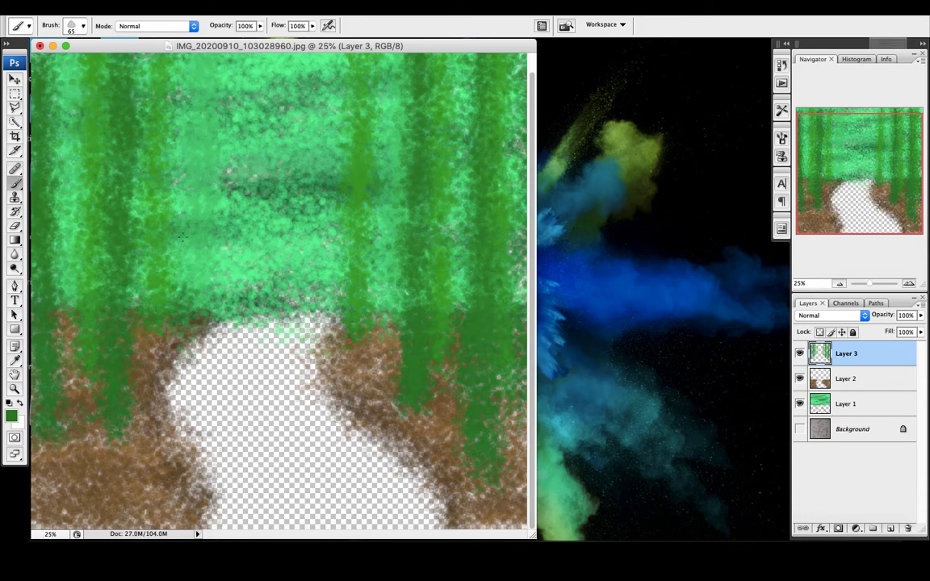
pyautogui.moveTo(181, 236)
pyautogui.mouseDown()
pyautogui.moveTo(185, 67)
pyautogui.moveTo(181, 344)
pyautogui.moveTo(188, 116)
pyautogui.mouseUp()
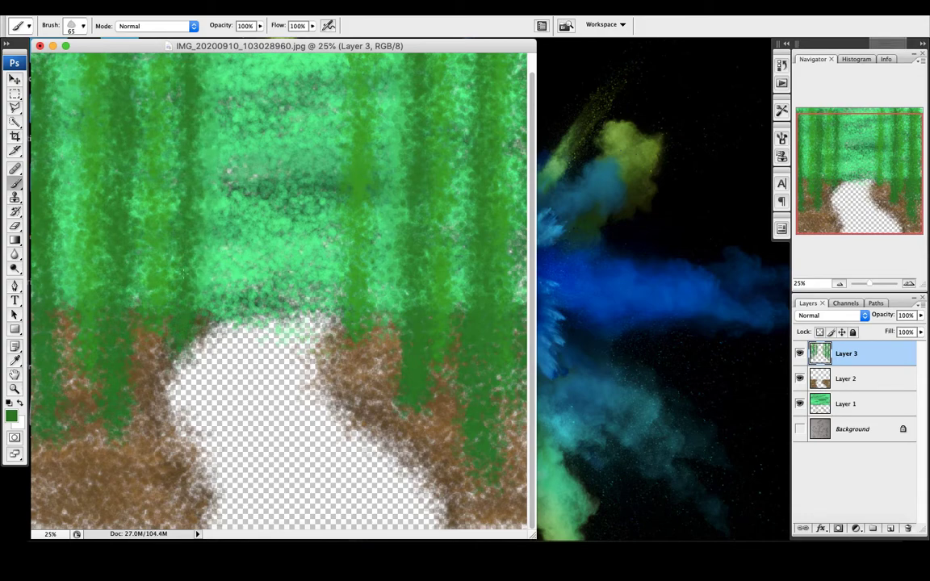
# Step: Choose a deep green, paint a foreground trunk near each side edge of the picture, and undo the extra stroke beside the path
pyautogui.click(13, 417)
pyautogui.click(565, 210)
pyautogui.click(762, 106)
pyautogui.moveTo(68, 283)
pyautogui.mouseDown()
pyautogui.moveTo(67, 355)
pyautogui.moveTo(84, 184)
pyautogui.moveTo(65, 274)
pyautogui.moveTo(81, 436)
pyautogui.moveTo(48, 482)
pyautogui.mouseUp()
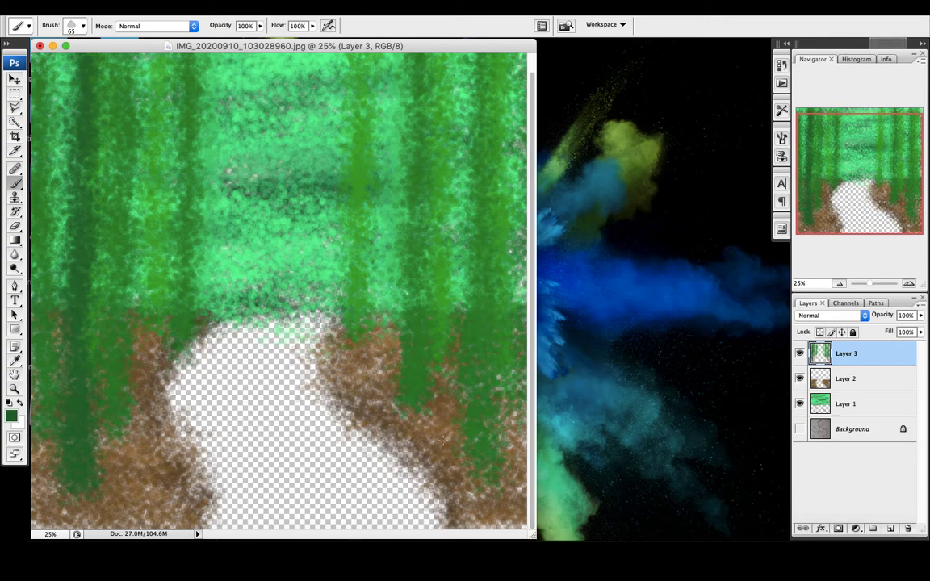
pyautogui.moveTo(512, 503)
pyautogui.mouseDown()
pyautogui.moveTo(519, 157)
pyautogui.moveTo(523, 274)
pyautogui.mouseUp()
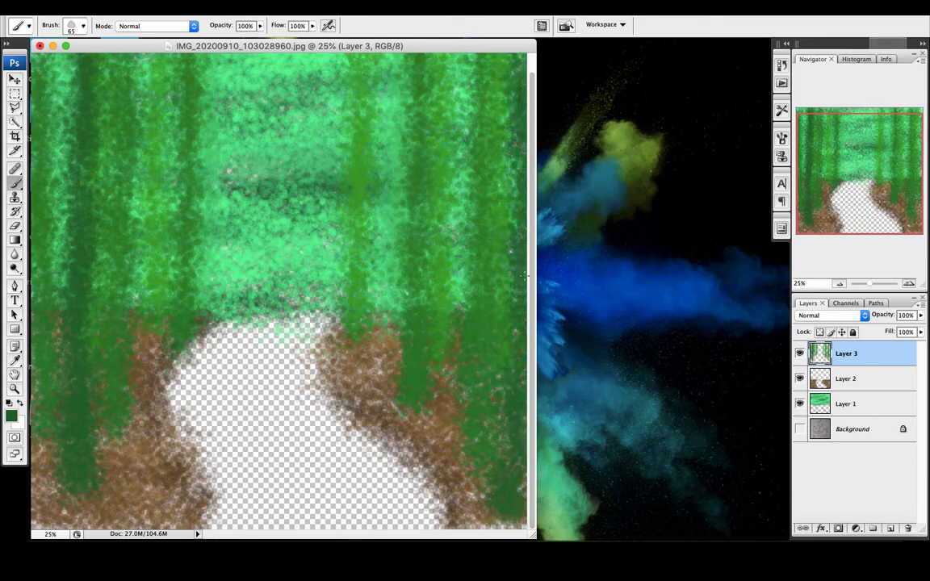
pyautogui.moveTo(137, 327)
pyautogui.mouseDown()
pyautogui.moveTo(121, 49)
pyautogui.moveTo(125, 274)
pyautogui.mouseUp()
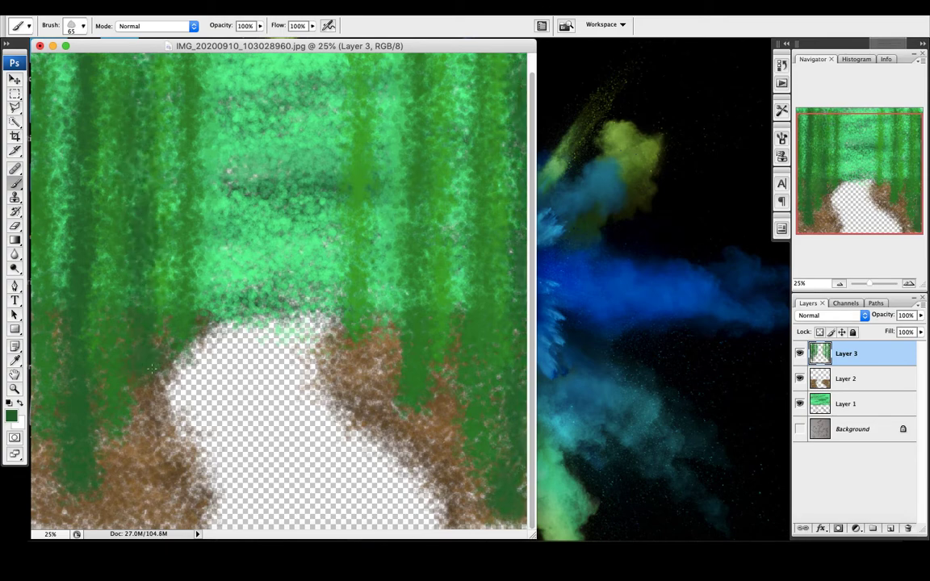
pyautogui.press('super+z')
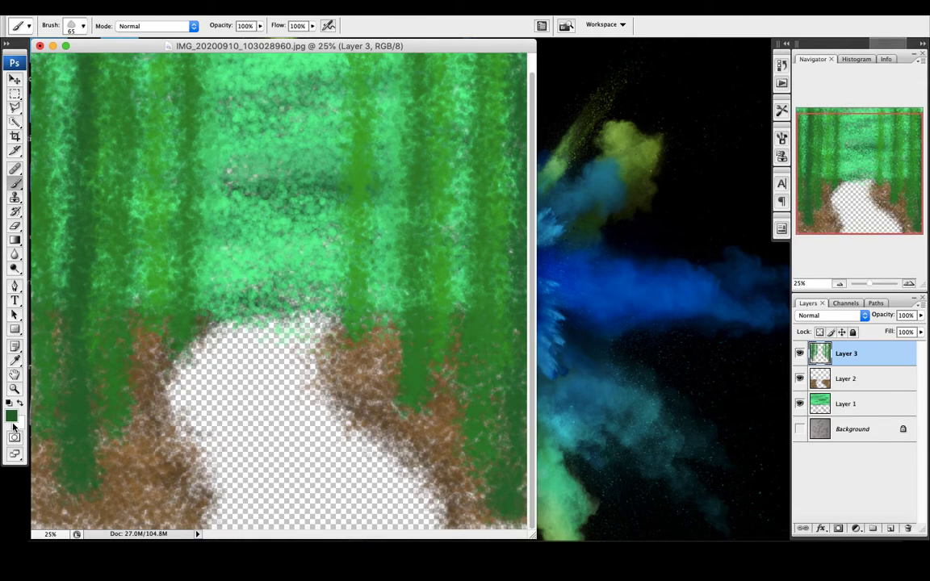
# Step: Choose dark brown, set the brush diameter to 39 px and paint thin bark streaks on the foreground trunks
pyautogui.click(11, 417)
pyautogui.click(641, 260)
pyautogui.click(763, 106)
pyautogui.click(82, 27)
pyautogui.moveTo(50, 60); pyautogui.dragTo(41, 60)
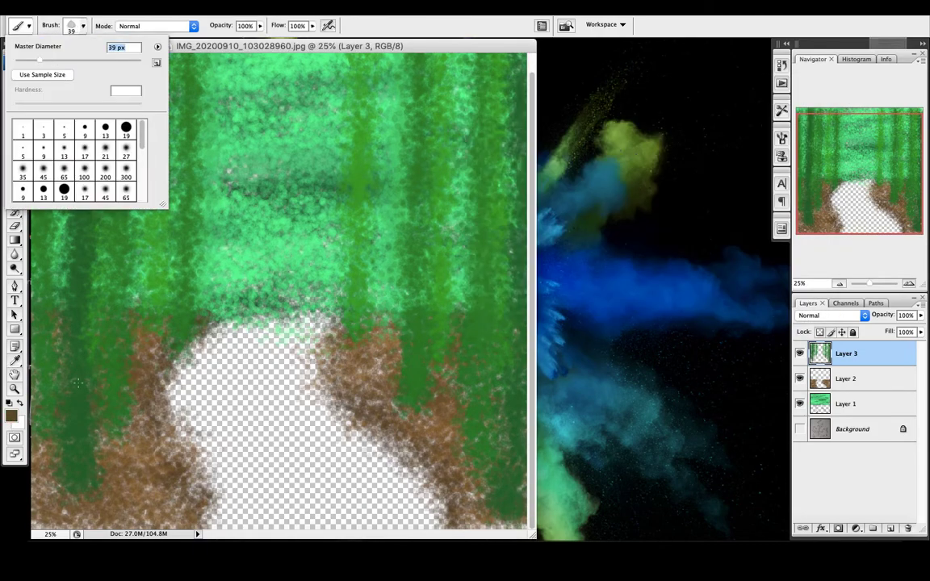
pyautogui.click(66, 467)
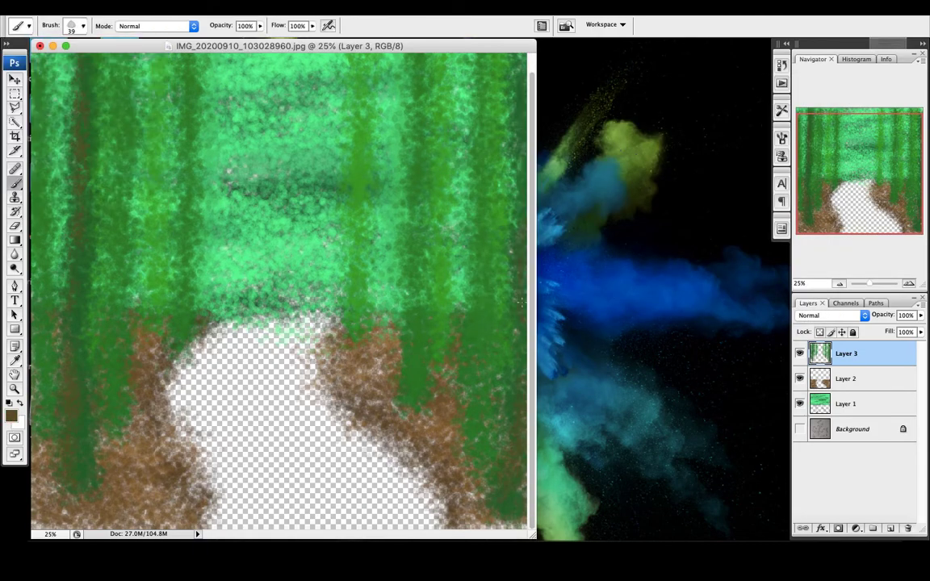
# Step: Choose a lighter brown and paint bark streaks on the trunks further back, including the one right of the path
pyautogui.click(11, 416)
pyautogui.click(540, 191)
pyautogui.click(763, 106)
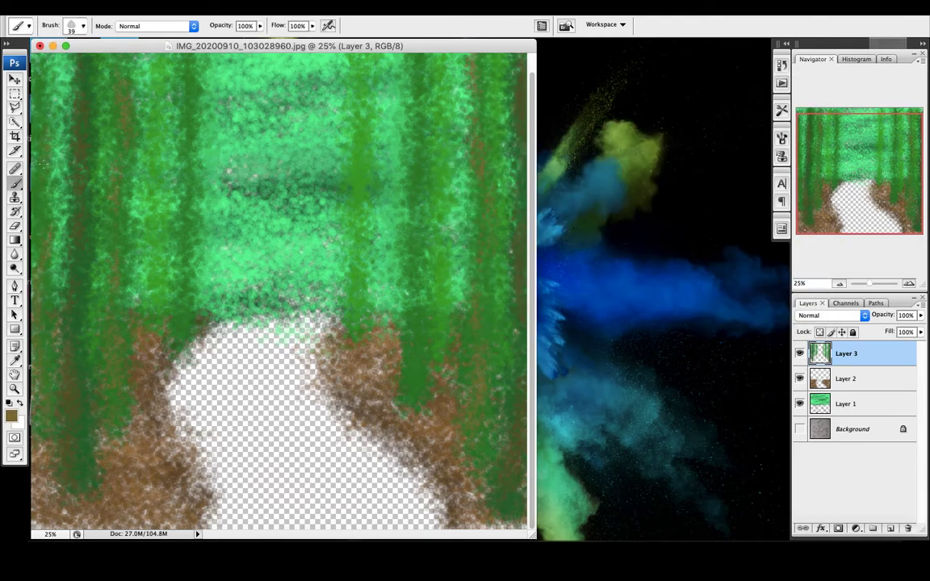
pyautogui.moveTo(358, 214); pyautogui.dragTo(357, 279)
# Step: Choose a still lighter brown and add bark streaks to the most distant trunks
pyautogui.click(12, 416)
pyautogui.click(540, 171)
pyautogui.click(763, 106)
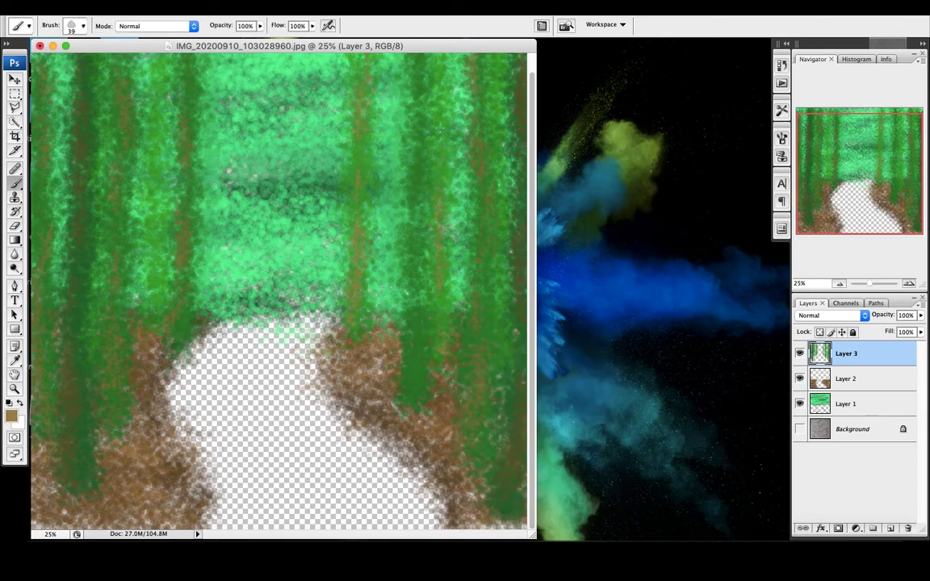
pyautogui.scroll(2, 234, 192)
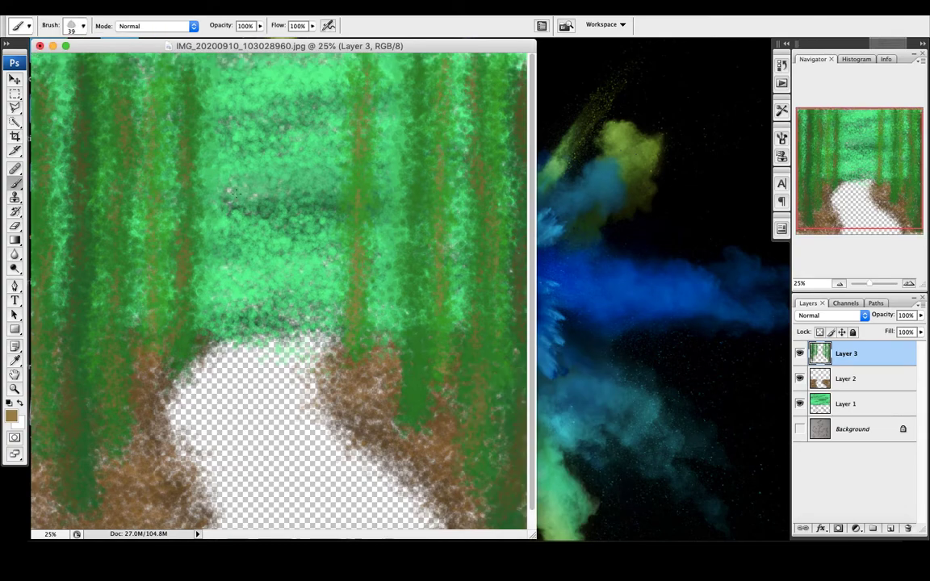
pyautogui.scroll(-2, 290, 313)
# Step: Duplicate Layer 1 and move the copy down so its green texture fills the empty path
pyautogui.click(15, 79)
pyautogui.scroll(2, 279, 265)
pyautogui.scroll(-2, 415, 491)
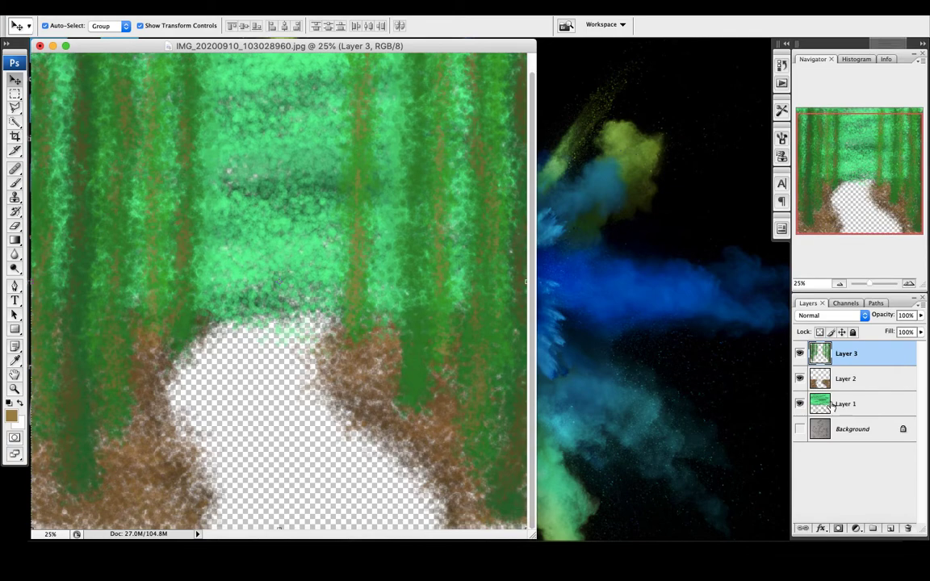
pyautogui.rightClick(835, 405)
pyautogui.click(850, 300)
pyautogui.press('Return')
pyautogui.press('super+minus')
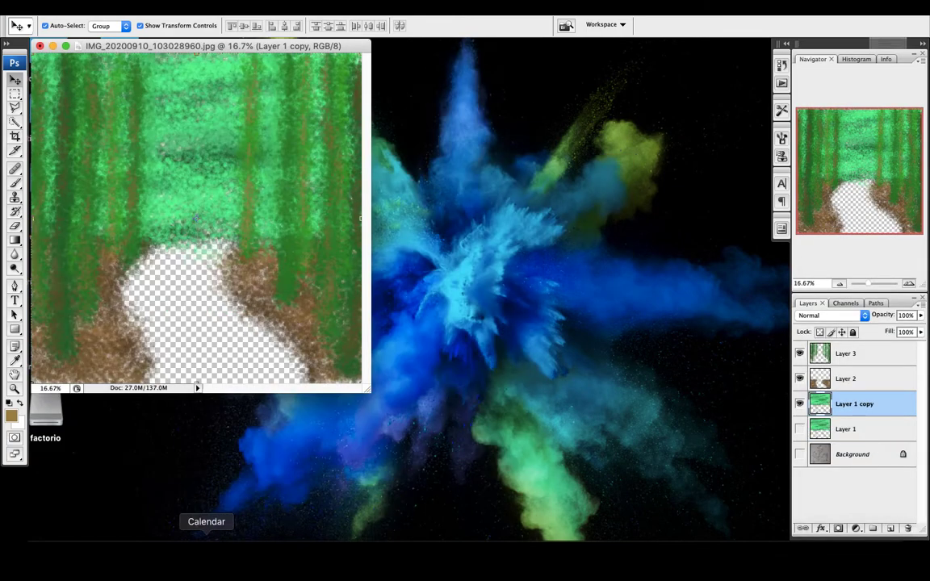
pyautogui.moveTo(239, 97); pyautogui.dragTo(235, 344)
# Step: Clean up the Layer 1 copy with the Eraser and make the original Layer 1 visible
pyautogui.click(15, 226)
pyautogui.click(560, 177)
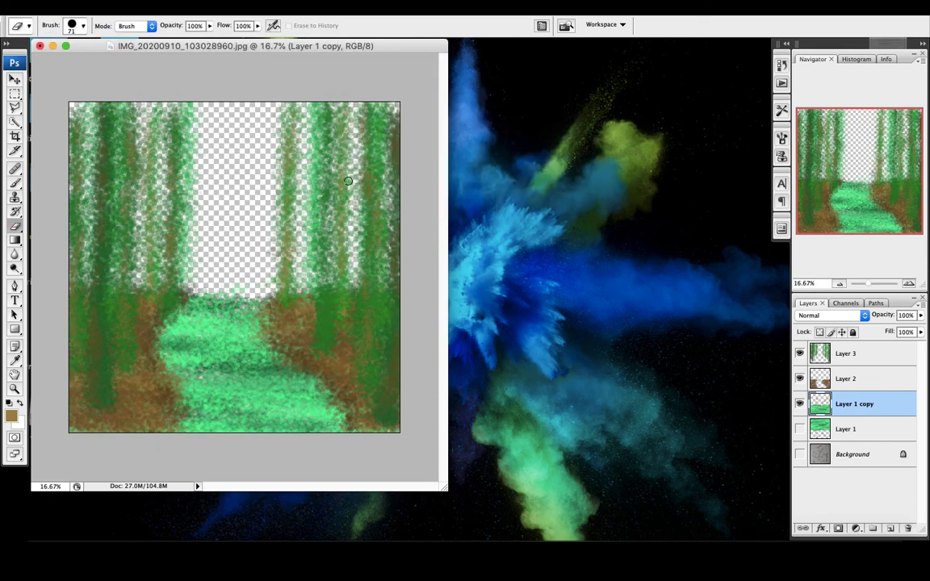
pyautogui.click(14, 78)
pyautogui.click(799, 429)
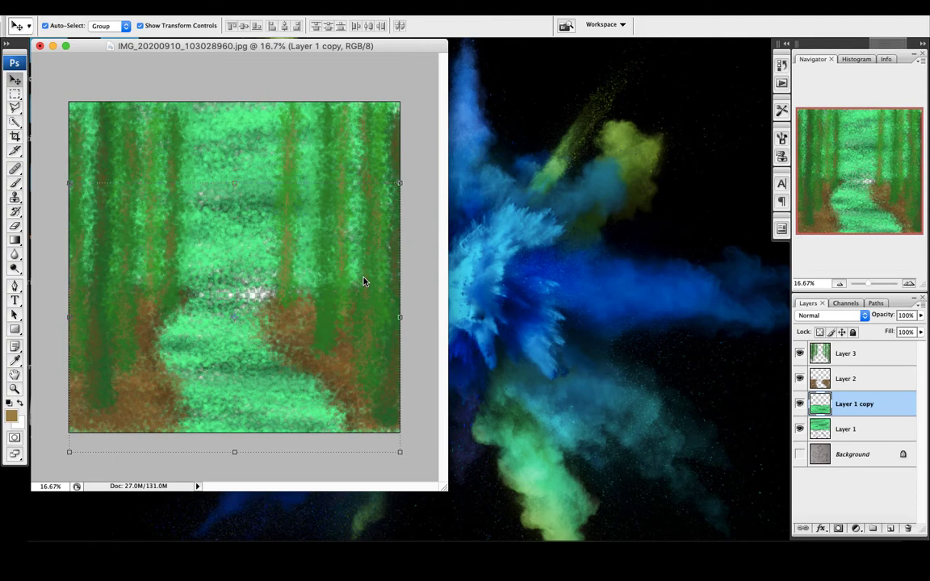
# Step: Move Layer 1 above Layer 1 copy and add a new layer over it, sampling a green from the background foliage
pyautogui.moveTo(847, 430); pyautogui.dragTo(847, 393)
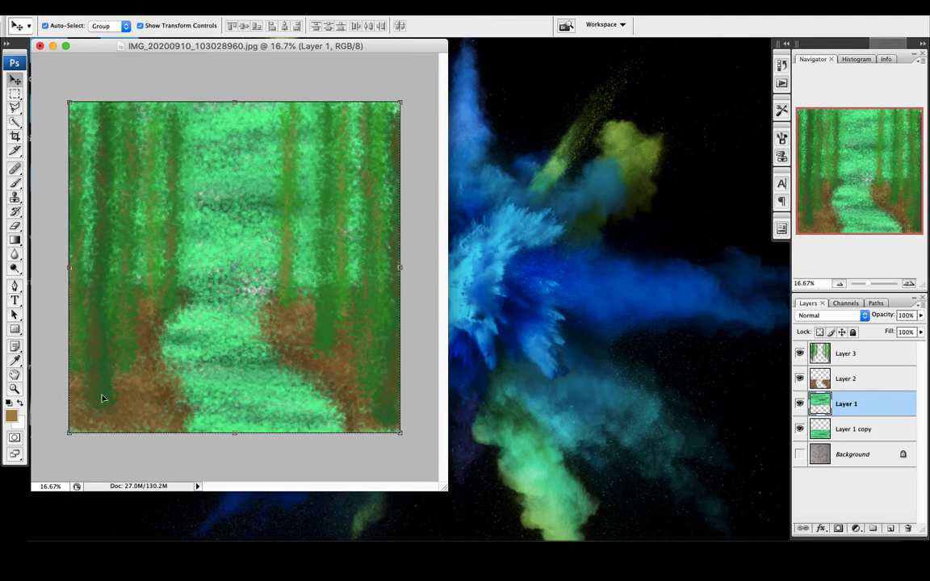
pyautogui.click(890, 529)
pyautogui.click(14, 361)
pyautogui.click(256, 253)
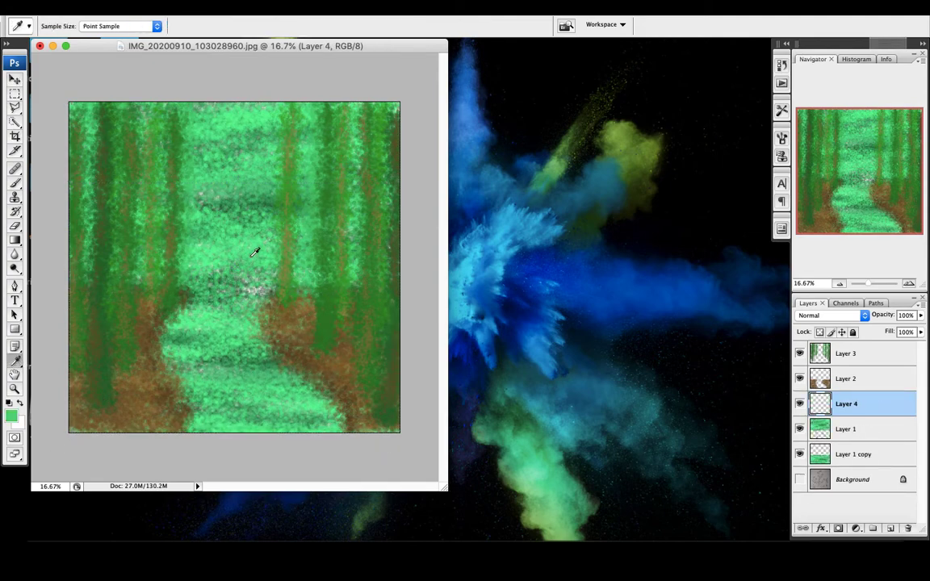
# Step: Paint lighter green highlights along the bends and edges of the path on Layer 4 with a 34 px brush
pyautogui.click(14, 183)
pyautogui.press('super+plus')
pyautogui.click(83, 26)
pyautogui.moveTo(50, 63); pyautogui.dragTo(46, 62)
pyautogui.click(243, 275)
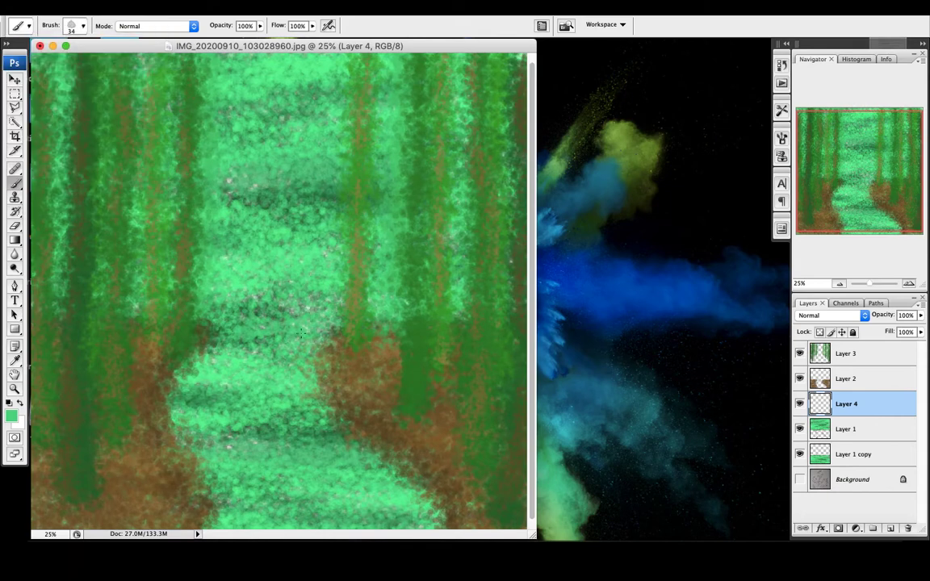
pyautogui.scroll(-1, 243, 274)
pyautogui.click(11, 415)
pyautogui.click(537, 123)
pyautogui.click(763, 104)
pyautogui.moveTo(294, 324); pyautogui.dragTo(220, 326)
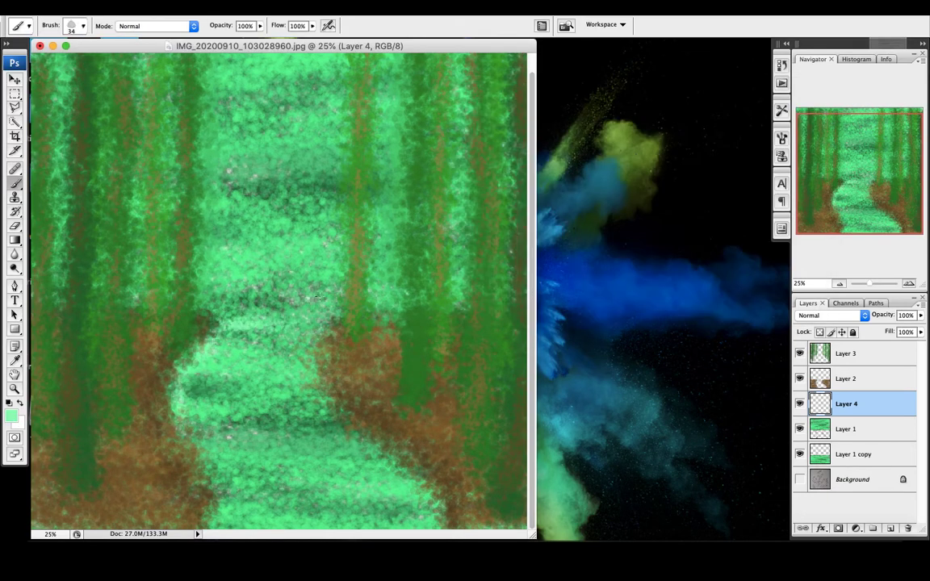
pyautogui.moveTo(323, 315); pyautogui.dragTo(289, 321)
pyautogui.moveTo(314, 391); pyautogui.dragTo(336, 410)
pyautogui.moveTo(212, 432); pyautogui.dragTo(286, 440)
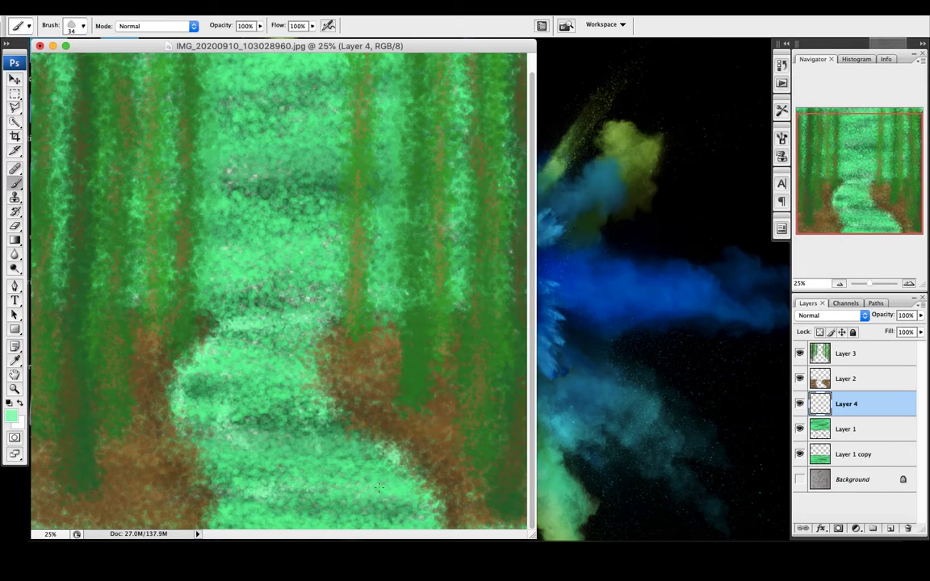
pyautogui.moveTo(229, 492); pyautogui.dragTo(334, 520)
# Step: Choose the light cyan a2fcff and brush horizontal highlights across the path from its far bend to the foreground
pyautogui.click(12, 417)
pyautogui.click(644, 196)
pyautogui.click(763, 106)
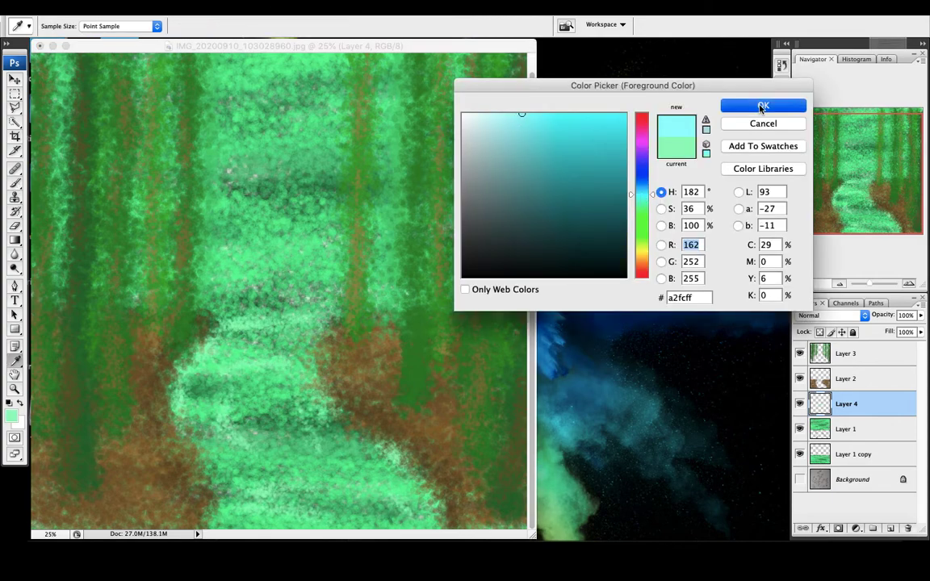
pyautogui.moveTo(260, 350)
pyautogui.mouseDown()
pyautogui.moveTo(212, 353)
pyautogui.moveTo(186, 388)
pyautogui.mouseUp()
pyautogui.moveTo(199, 420); pyautogui.dragTo(255, 426)
pyautogui.moveTo(323, 467); pyautogui.dragTo(399, 463)
pyautogui.moveTo(348, 430); pyautogui.dragTo(386, 453)
pyautogui.moveTo(380, 494); pyautogui.dragTo(313, 492)
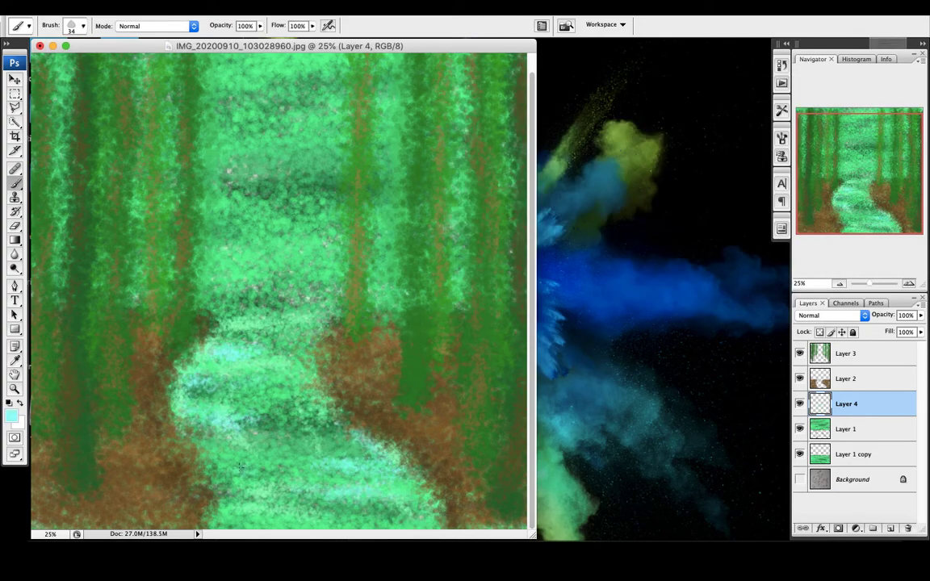
pyautogui.moveTo(236, 470); pyautogui.dragTo(285, 466)
pyautogui.moveTo(216, 515); pyautogui.dragTo(279, 510)
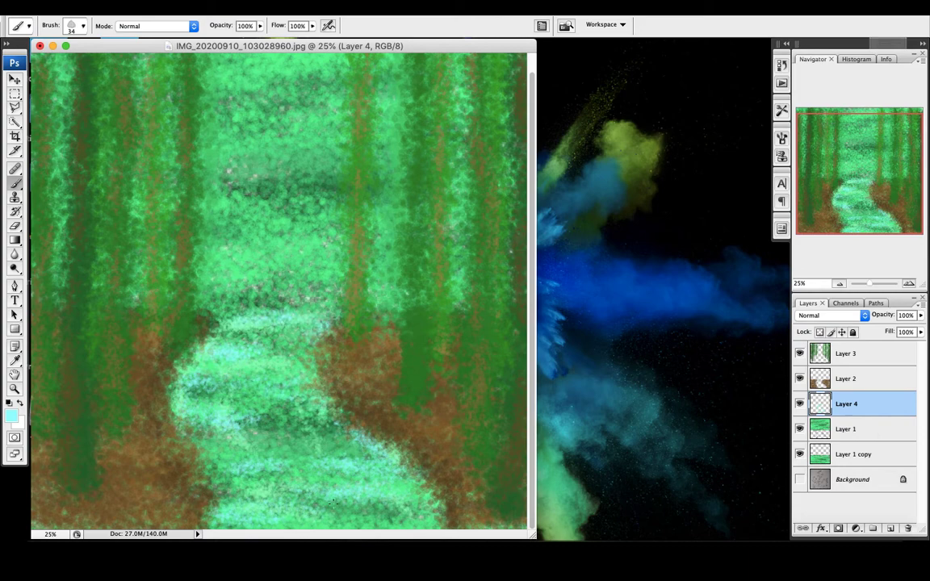
# Step: Choose the paler cyan ccf9fb and add more horizontal highlights to the middle and near parts of the path
pyautogui.click(11, 415)
pyautogui.click(762, 104)
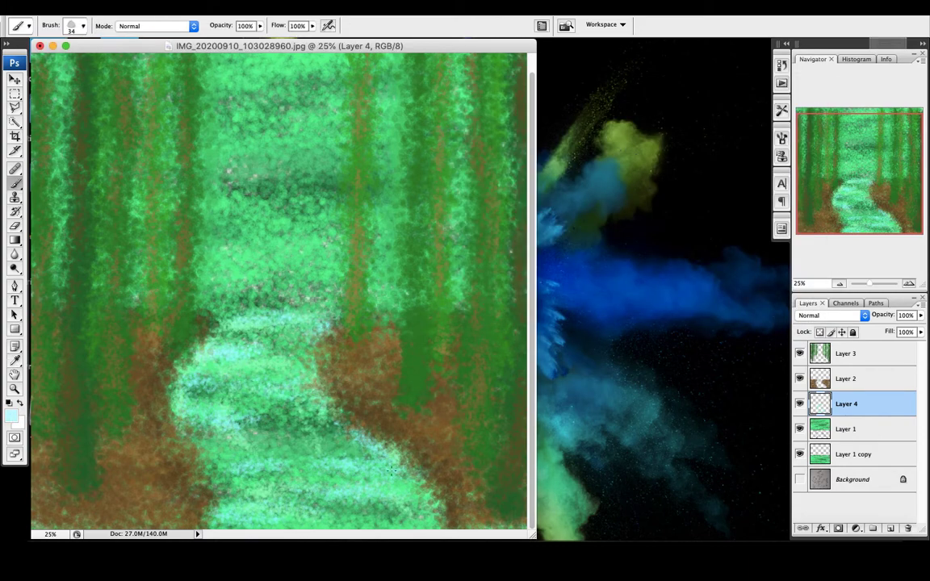
pyautogui.moveTo(233, 402); pyautogui.dragTo(297, 400)
pyautogui.moveTo(294, 473); pyautogui.dragTo(394, 465)
pyautogui.moveTo(325, 525); pyautogui.dragTo(438, 517)
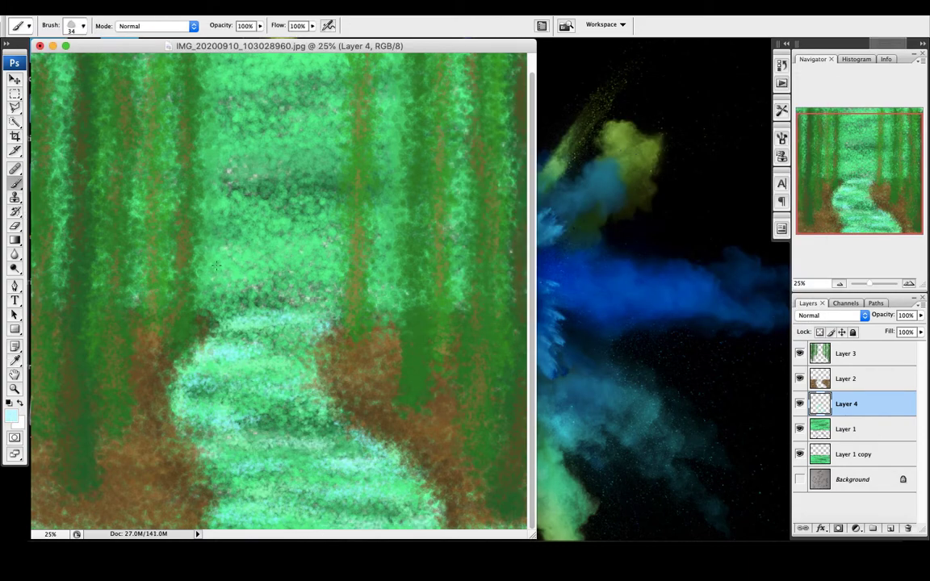
# Step: Choose a bright green and paint leafy streaks down the trunks on both sides on a new top layer
pyautogui.press('super+minus')
pyautogui.click(11, 415)
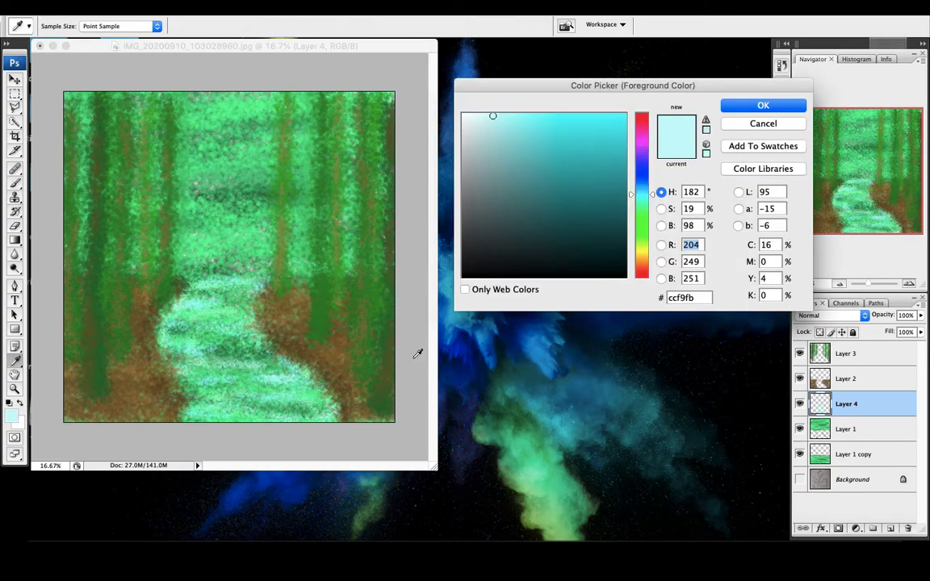
pyautogui.click(639, 225)
pyautogui.click(579, 137)
pyautogui.click(743, 106)
pyautogui.press('super+plus')
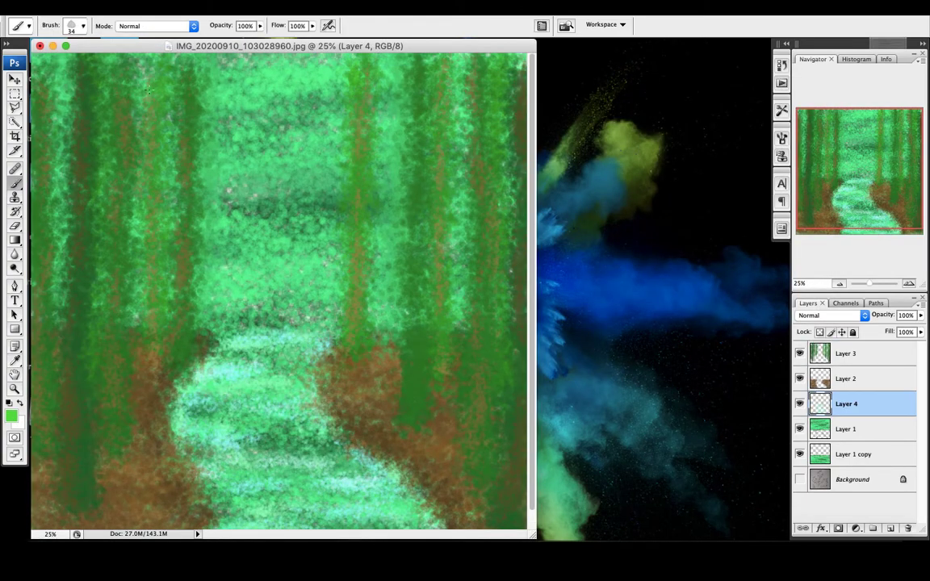
pyautogui.moveTo(865, 331)
pyautogui.mouseDown()
pyautogui.moveTo(874, 412)
pyautogui.moveTo(876, 342)
pyautogui.mouseUp()
pyautogui.click(892, 529)
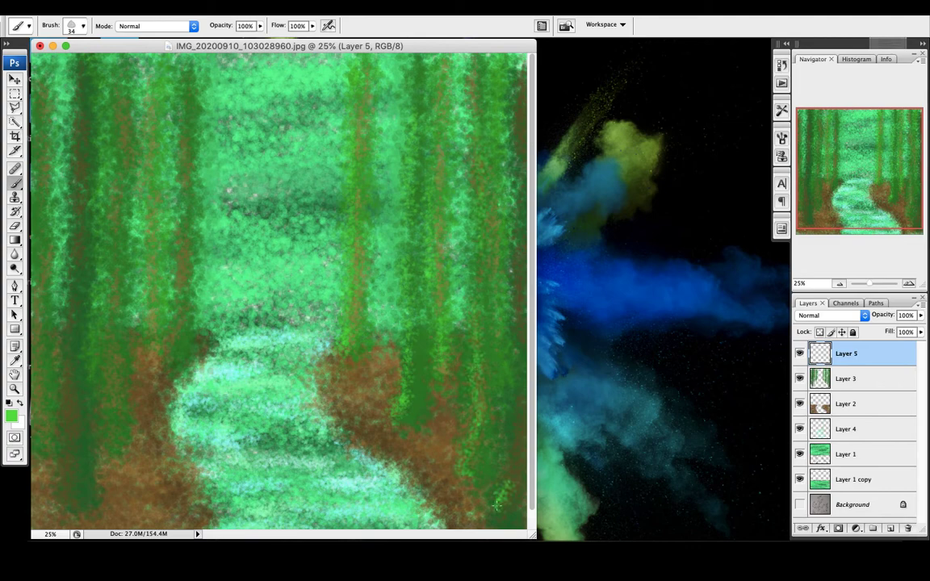
pyautogui.scroll(-2, 499, 504)
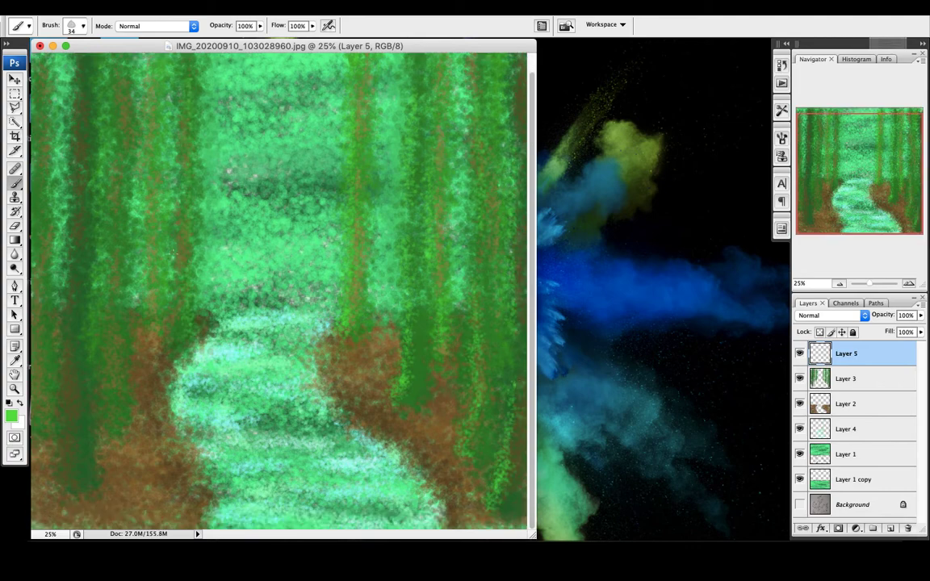
pyautogui.moveTo(123, 368)
pyautogui.mouseDown()
pyautogui.moveTo(93, 121)
pyautogui.moveTo(84, 435)
pyautogui.moveTo(91, 59)
pyautogui.moveTo(49, 408)
pyautogui.mouseUp()
# Step: Choose the softer green 58c07a and paint additional leafy streaks over the trunks on both sides
pyautogui.click(11, 415)
pyautogui.click(550, 154)
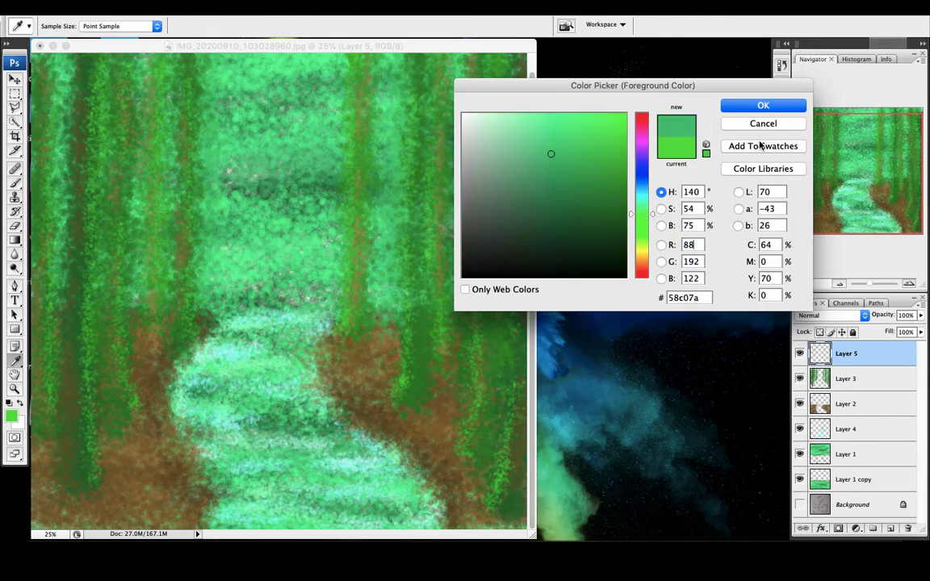
pyautogui.click(761, 104)
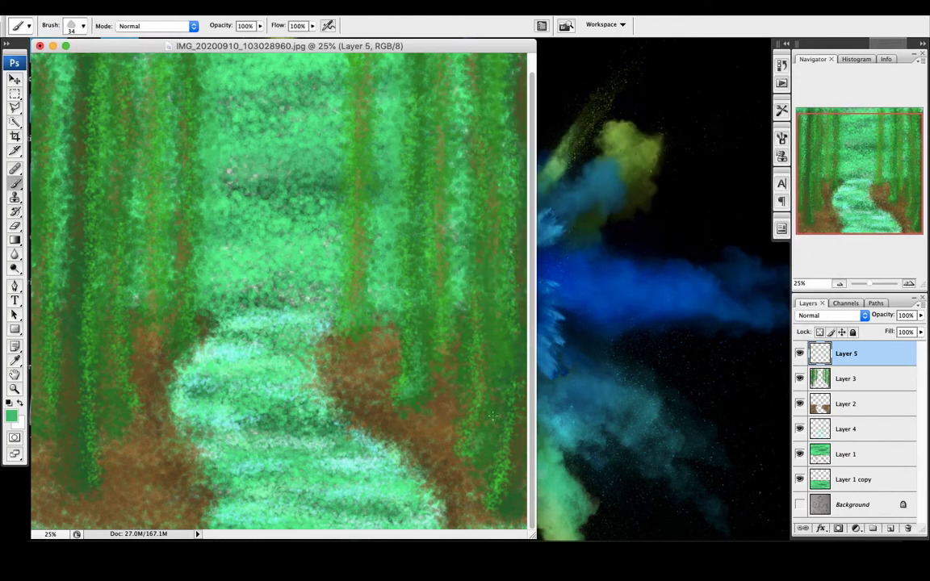
pyautogui.moveTo(72, 488); pyautogui.dragTo(87, 285)
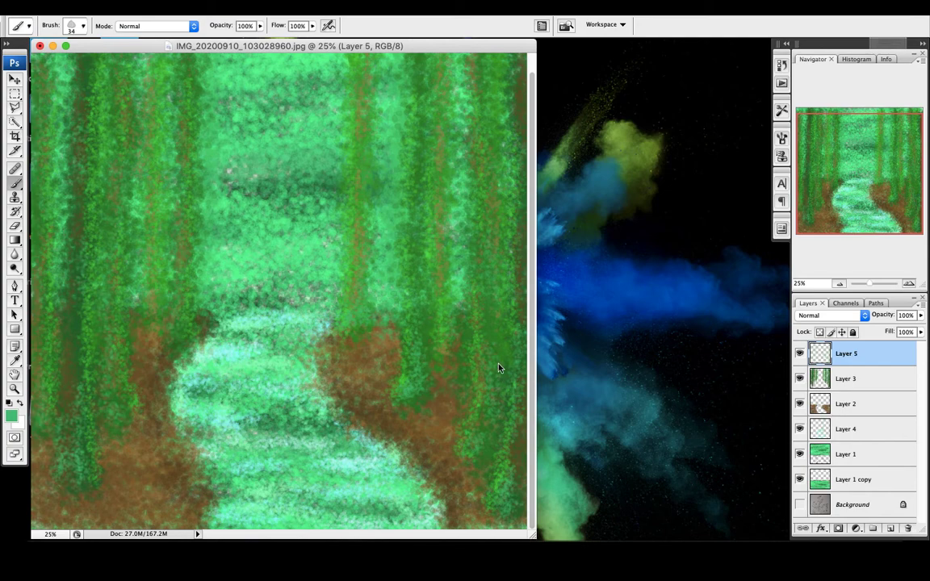
# Step: Choose an ochre yellow and dab highlights on the brown ground on both sides of the path
pyautogui.click(12, 416)
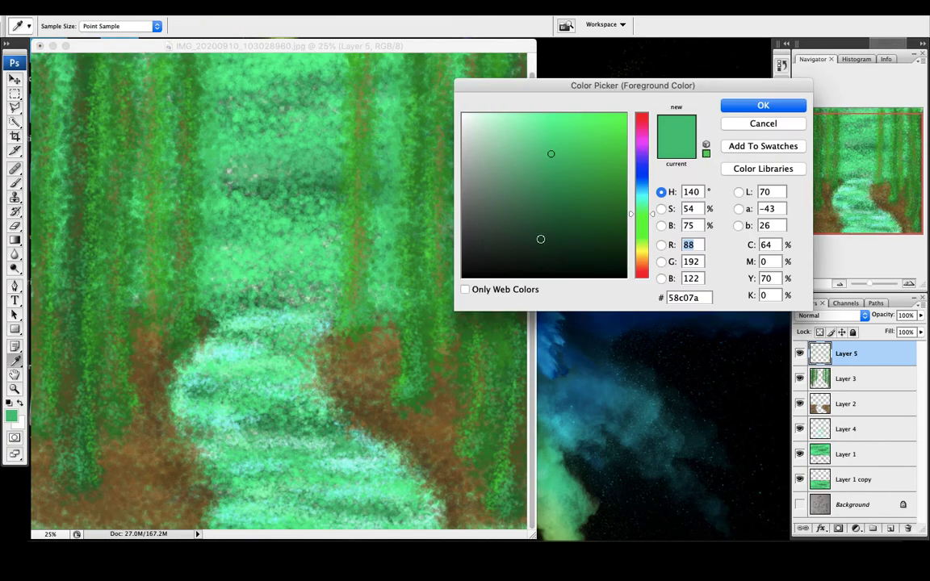
pyautogui.click(126, 428)
pyautogui.click(554, 147)
pyautogui.click(761, 103)
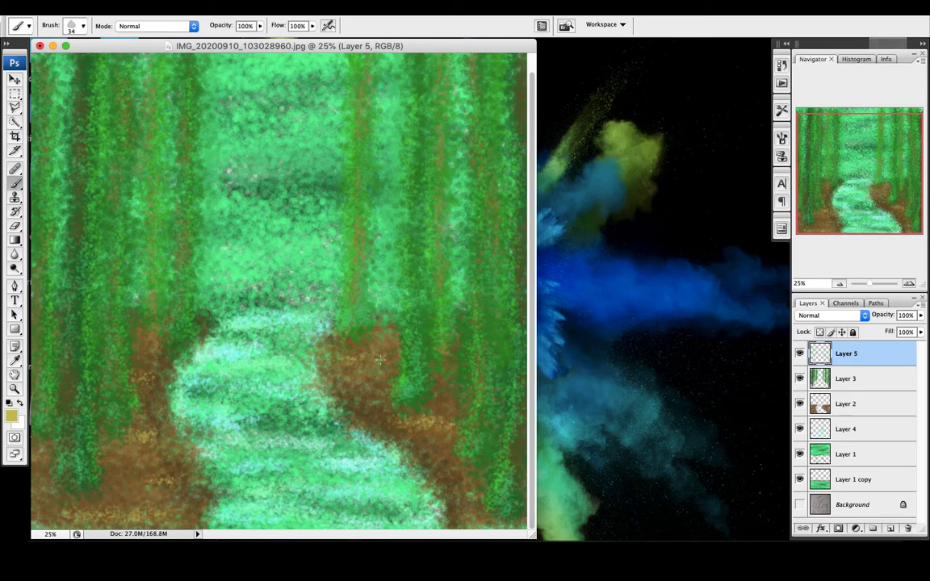
pyautogui.scroll(2, 431, 391)
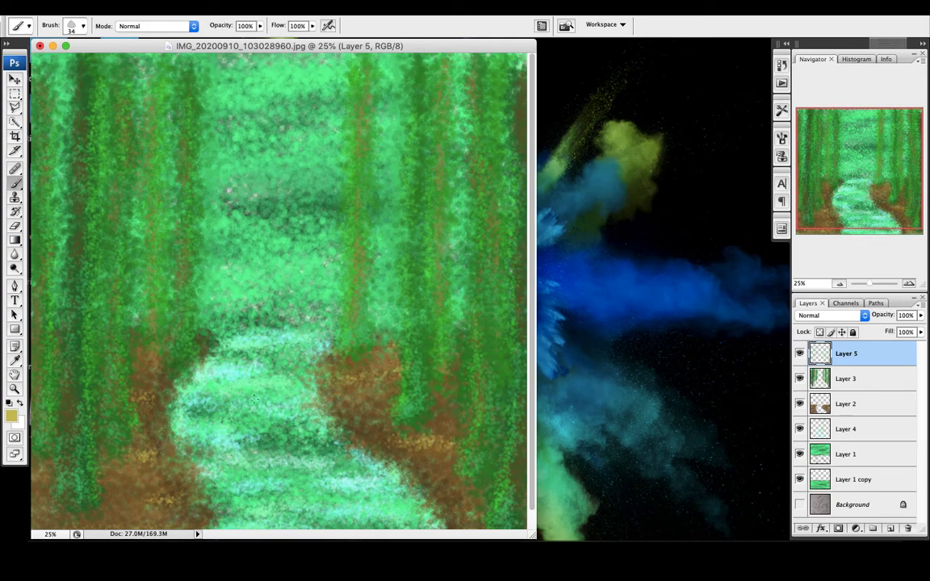
# Step: Reduce the saturation of Layer 1 copy to -12 with Hue/Saturation
pyautogui.press('v')
pyautogui.click(854, 480)
pyautogui.click(157, 7)
pyautogui.moveTo(182, 41)
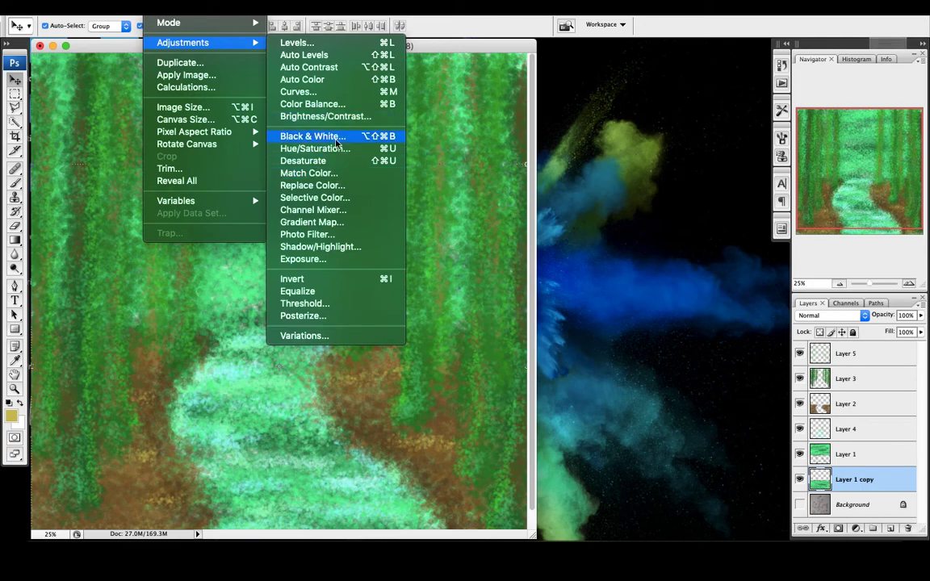
pyautogui.click(331, 149)
pyautogui.moveTo(606, 218)
pyautogui.mouseDown()
pyautogui.moveTo(598, 220)
pyautogui.moveTo(606, 218)
pyautogui.mouseUp()
pyautogui.moveTo(586, 185)
pyautogui.mouseDown()
pyautogui.moveTo(672, 185)
pyautogui.moveTo(599, 187)
pyautogui.mouseUp()
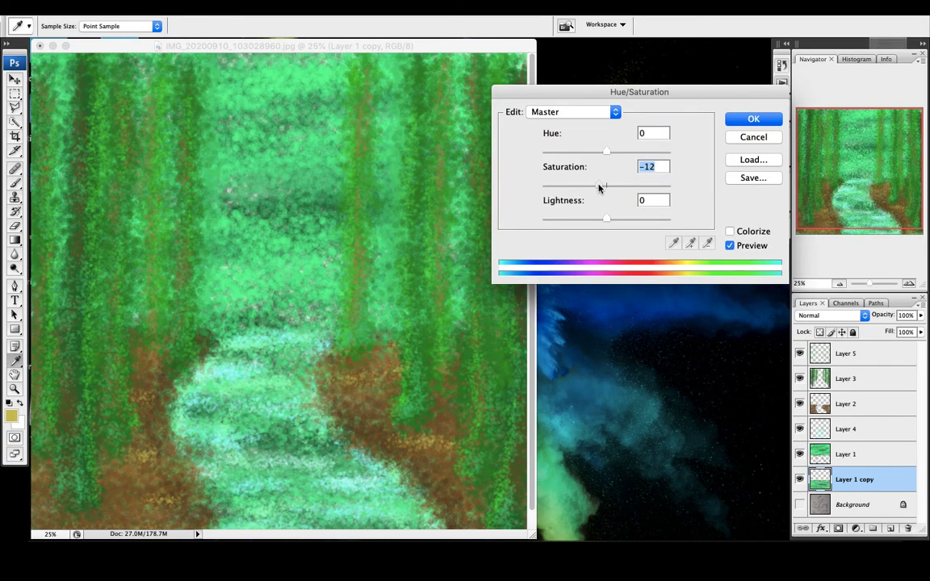
pyautogui.click(759, 127)
# Step: Lower the contrast of Layer 1 copy to -50 with Brightness/Contrast
pyautogui.click(158, 6)
pyautogui.moveTo(186, 37)
pyautogui.click(339, 106)
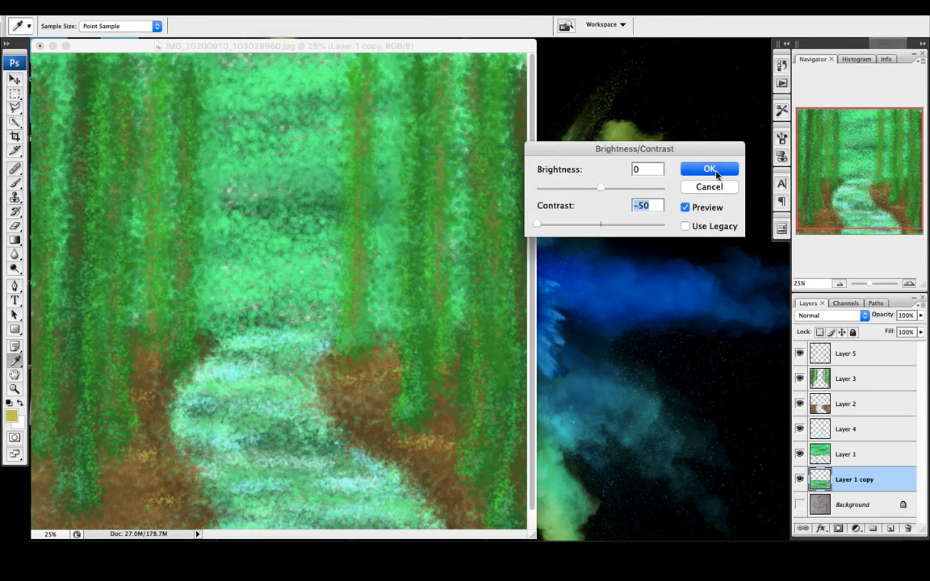
pyautogui.click(714, 171)
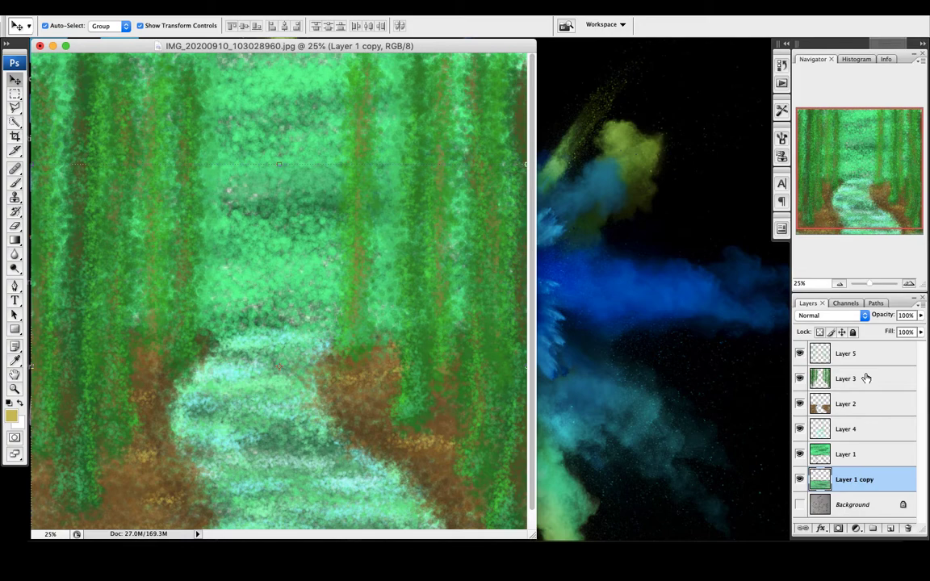
# Step: Select Layer 1 and slightly reduce its saturation with Hue/Saturation
pyautogui.click(862, 454)
pyautogui.click(158, 6)
pyautogui.moveTo(172, 43)
pyautogui.click(323, 144)
pyautogui.moveTo(607, 187)
pyautogui.mouseDown()
pyautogui.moveTo(633, 190)
pyautogui.moveTo(519, 192)
pyautogui.moveTo(603, 195)
pyautogui.mouseUp()
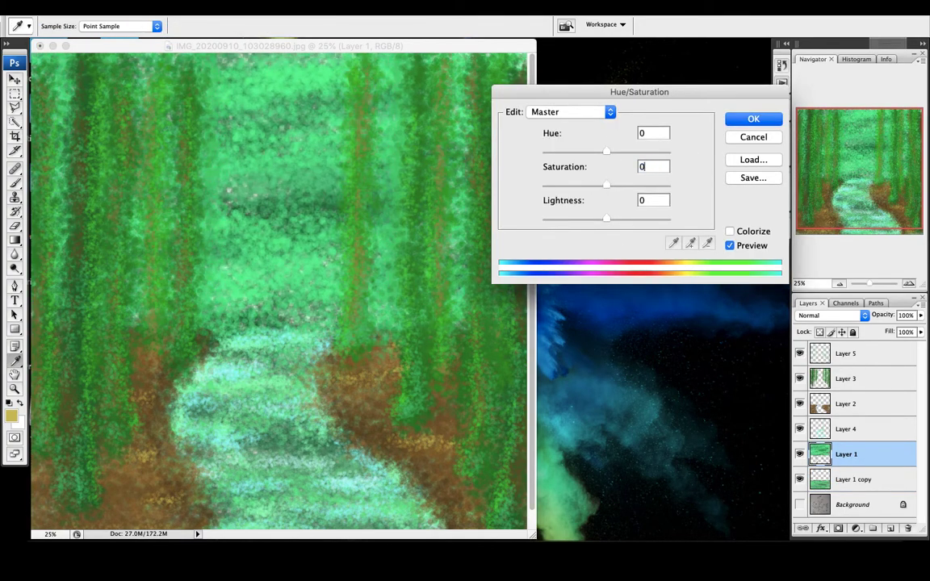
pyautogui.press('Return')
# Step: Select Layer 5 and paint dark ochre ground along the far left edge of the path
pyautogui.press('super+minus')
pyautogui.moveTo(369, 388); pyautogui.dragTo(483, 458)
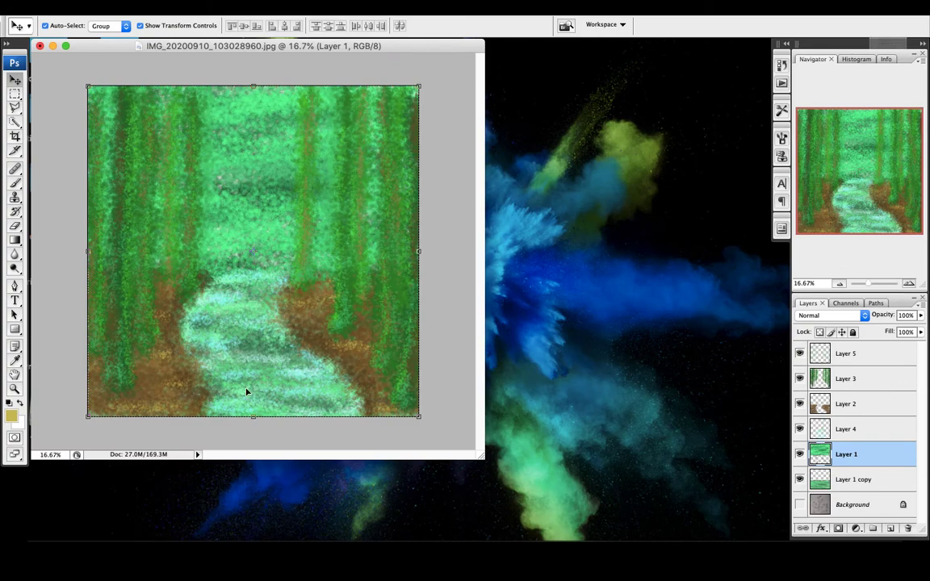
pyautogui.press('super+equal')
pyautogui.click(846, 353)
pyautogui.click(11, 416)
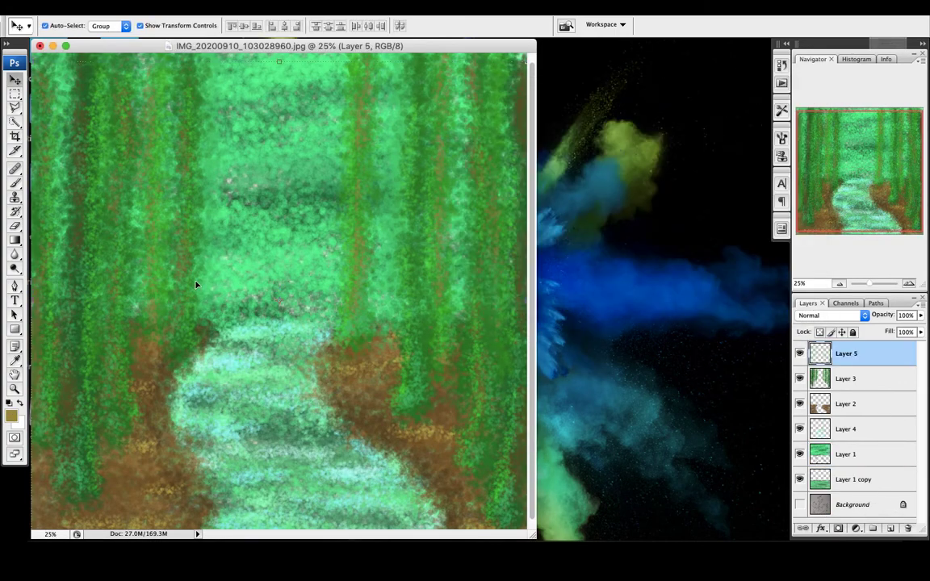
pyautogui.press('b')
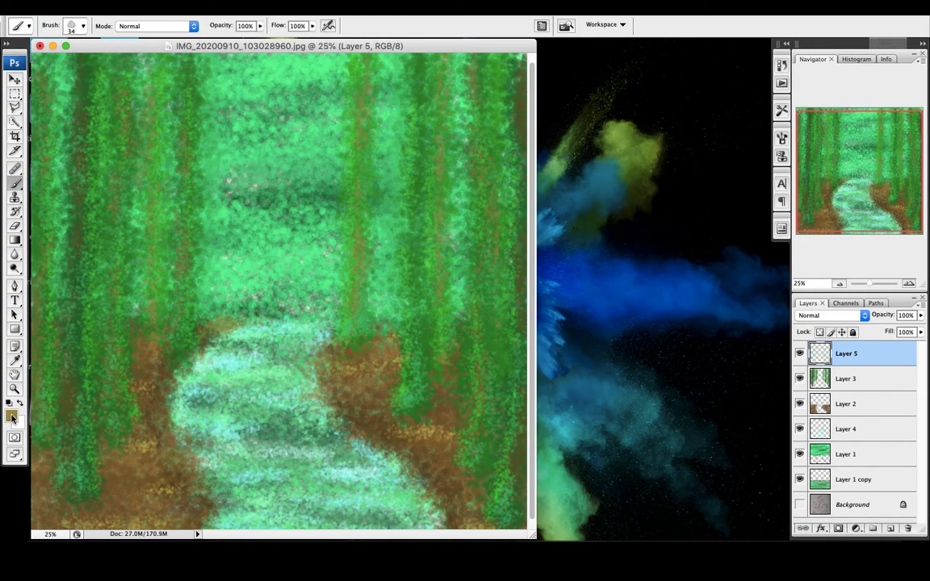
pyautogui.click(11, 418)
pyautogui.click(743, 105)
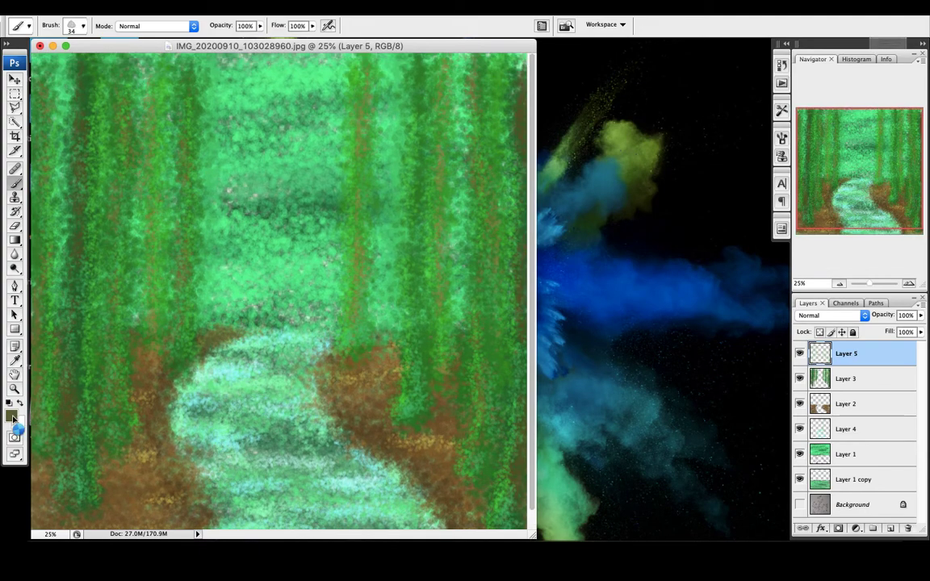
# Step: Add a new layer on top and set the brush to a pale yellow-green at 48 px
pyautogui.click(11, 417)
pyautogui.click(531, 114)
pyautogui.click(760, 104)
pyautogui.hotkey('ctrl', 'shift', 'alt', 'n')
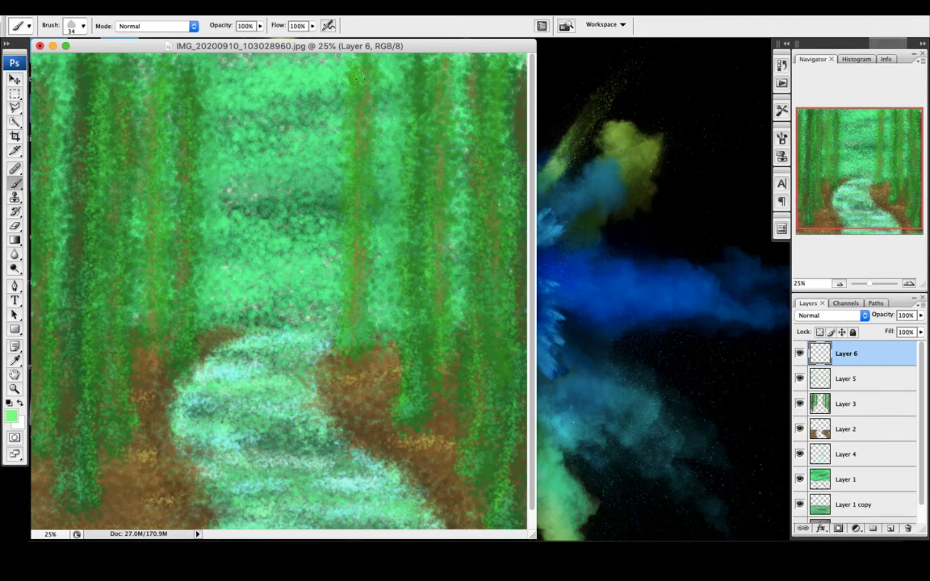
pyautogui.click(11, 416)
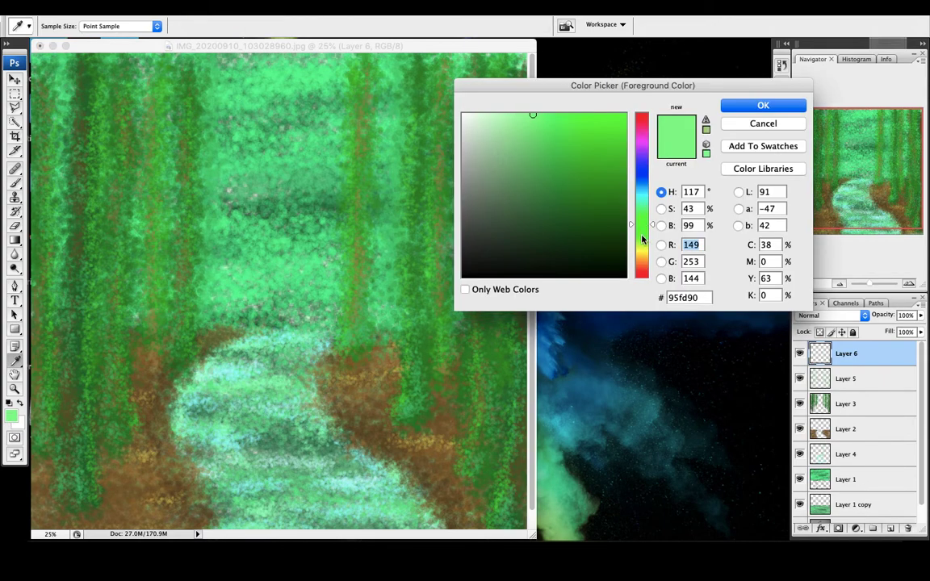
pyautogui.click(643, 236)
pyautogui.click(518, 115)
pyautogui.click(761, 106)
pyautogui.click(83, 26)
pyautogui.moveTo(52, 64); pyautogui.dragTo(54, 64)
# Step: Paint pale yellow-green light rays fanning out from the upper left corner across the trees, ground and path on Layer 6
pyautogui.moveTo(287, 147); pyautogui.dragTo(466, 300)
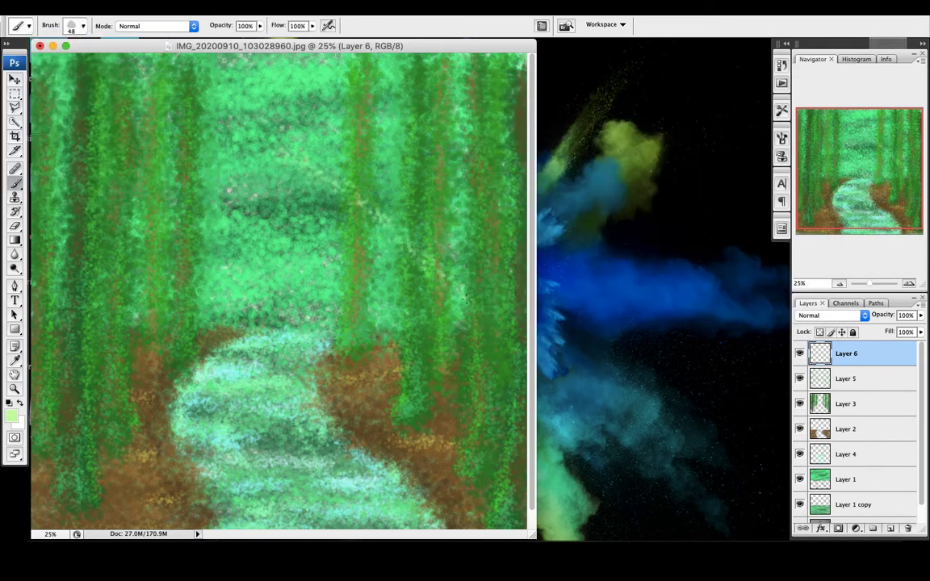
pyautogui.moveTo(139, 123); pyautogui.dragTo(525, 333)
pyautogui.moveTo(46, 60); pyautogui.dragTo(523, 230)
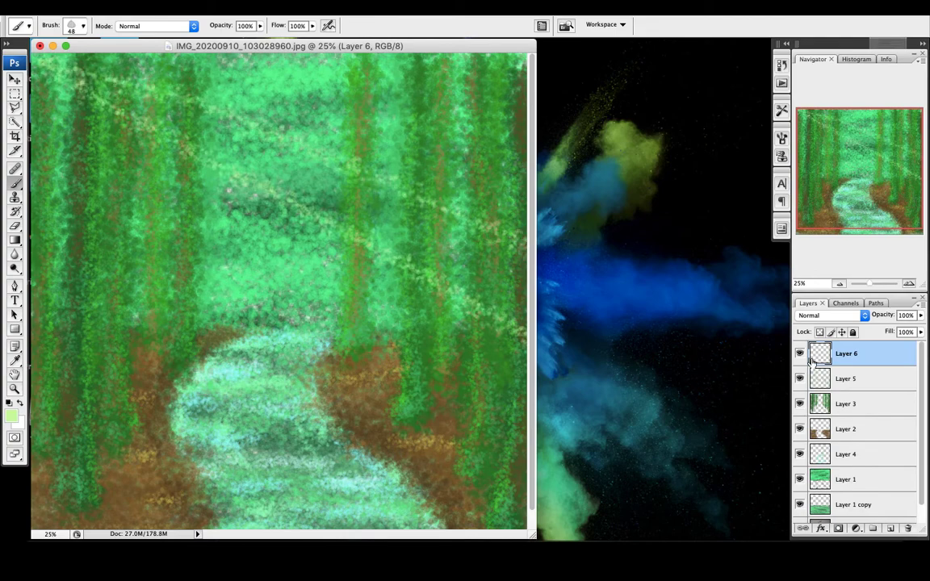
pyautogui.press('super+z')
pyautogui.moveTo(44, 58); pyautogui.dragTo(525, 218)
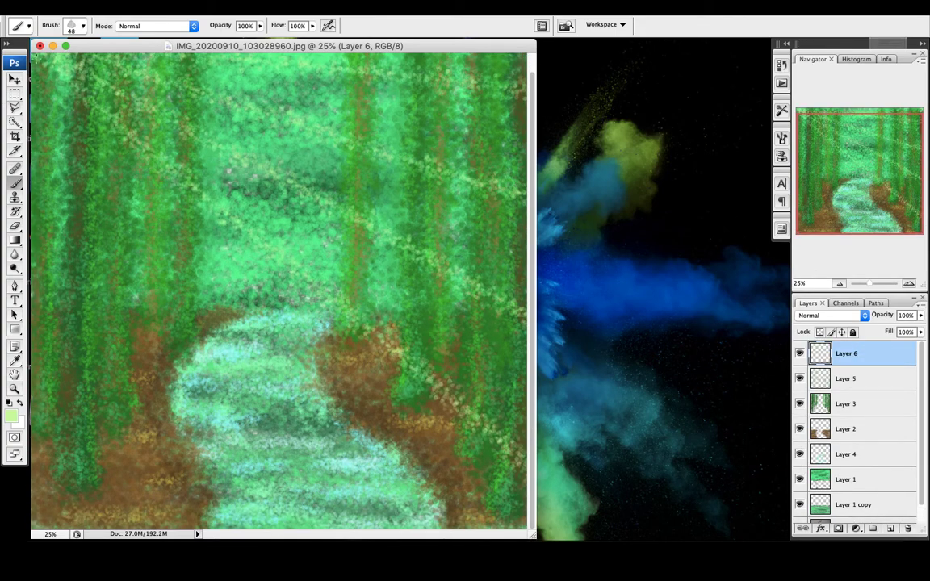
pyautogui.moveTo(40, 68); pyautogui.dragTo(234, 468)
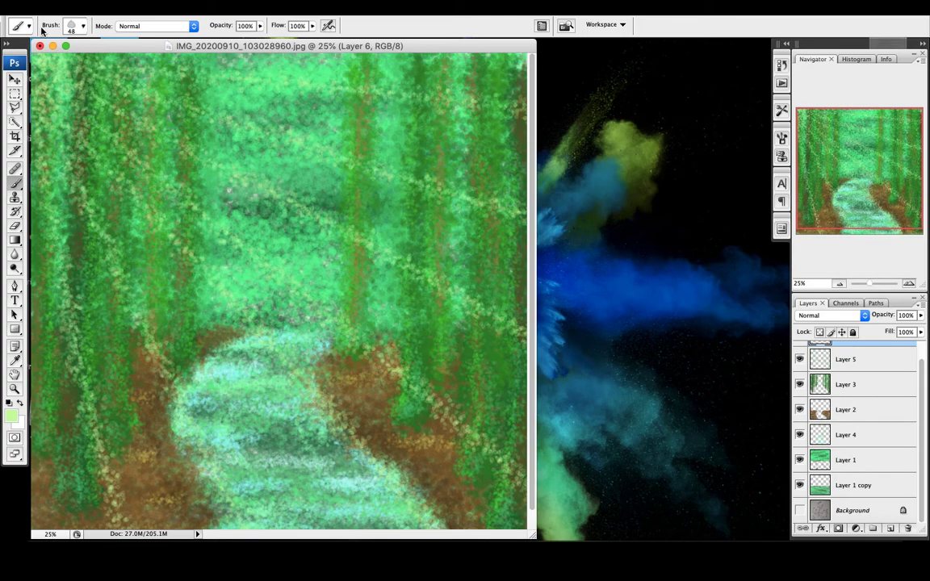
pyautogui.moveTo(81, 93)
pyautogui.mouseDown()
pyautogui.moveTo(49, 76)
pyautogui.moveTo(78, 69)
pyautogui.moveTo(64, 81)
pyautogui.moveTo(133, 162)
pyautogui.moveTo(41, 194)
pyautogui.moveTo(214, 456)
pyautogui.moveTo(400, 473)
pyautogui.moveTo(246, 312)
pyautogui.moveTo(88, 285)
pyautogui.moveTo(112, 516)
pyautogui.mouseUp()
pyautogui.moveTo(403, 260); pyautogui.dragTo(521, 329)
pyautogui.moveTo(514, 220); pyautogui.dragTo(305, 146)
pyautogui.moveTo(321, 93); pyautogui.dragTo(184, 71)
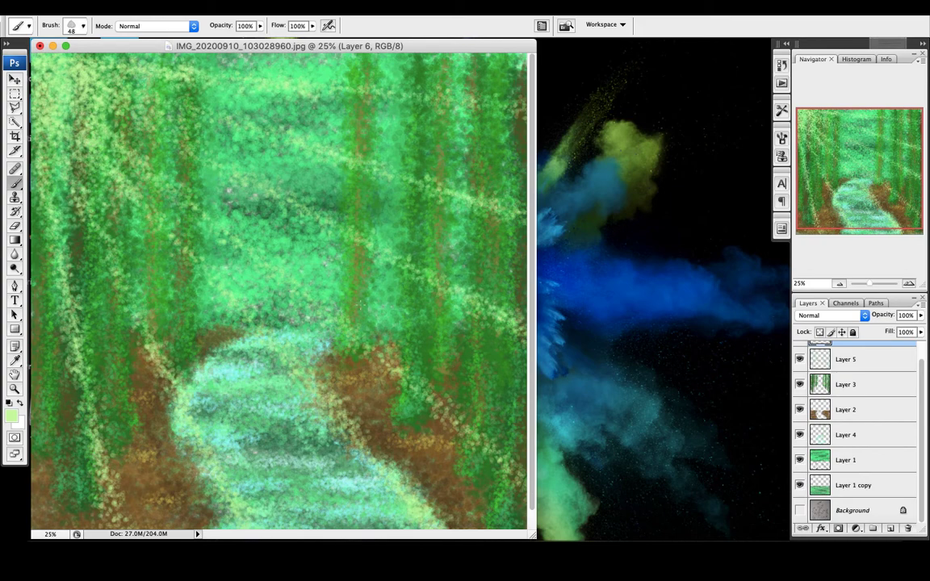
# Step: Thin out the light rays near the upper left corner with a textured 95 px Eraser
pyautogui.click(15, 226)
pyautogui.click(82, 26)
pyautogui.moveTo(142, 132); pyautogui.dragTo(142, 188)
pyautogui.click(28, 135)
pyautogui.click(236, 242)
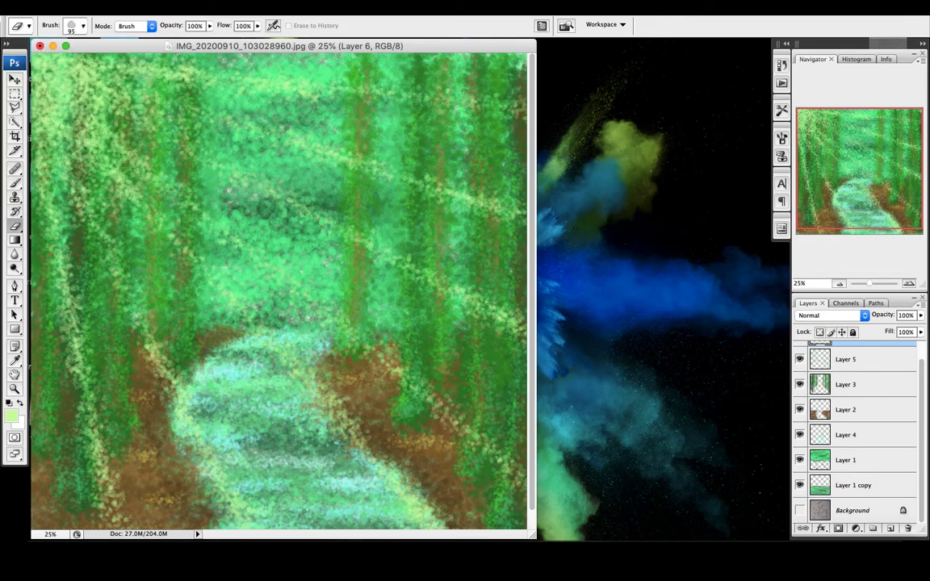
# Step: Toggle the visibility of Layer 6 to compare the painting with and without the light rays
pyautogui.click(14, 78)
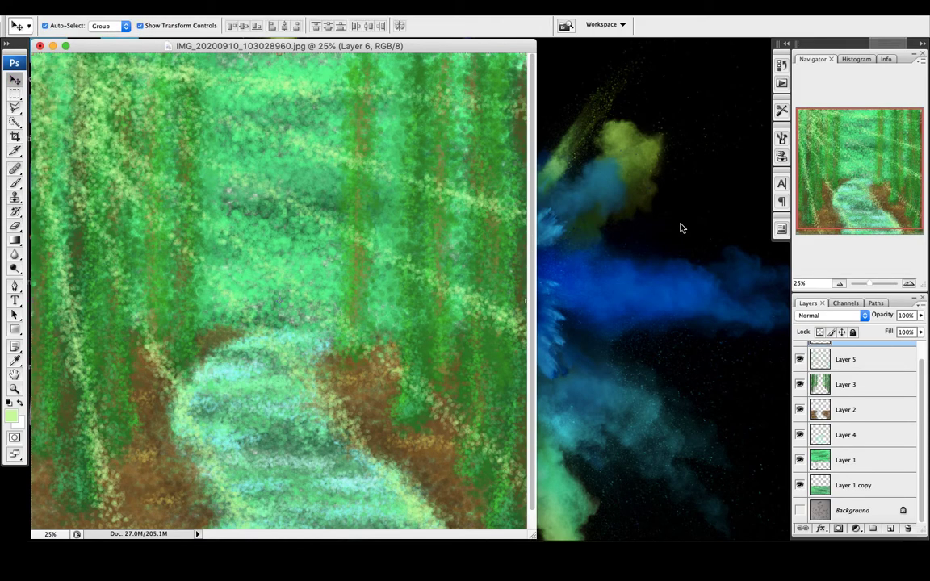
pyautogui.scroll(1, 800, 353)
pyautogui.click(799, 353)
pyautogui.click(799, 352)
pyautogui.click(800, 352)
pyautogui.click(800, 353)
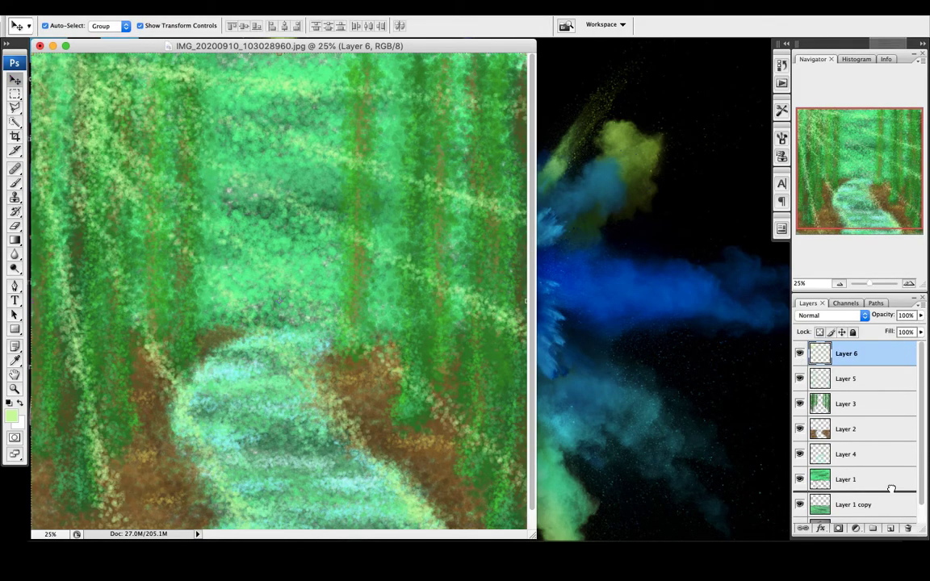